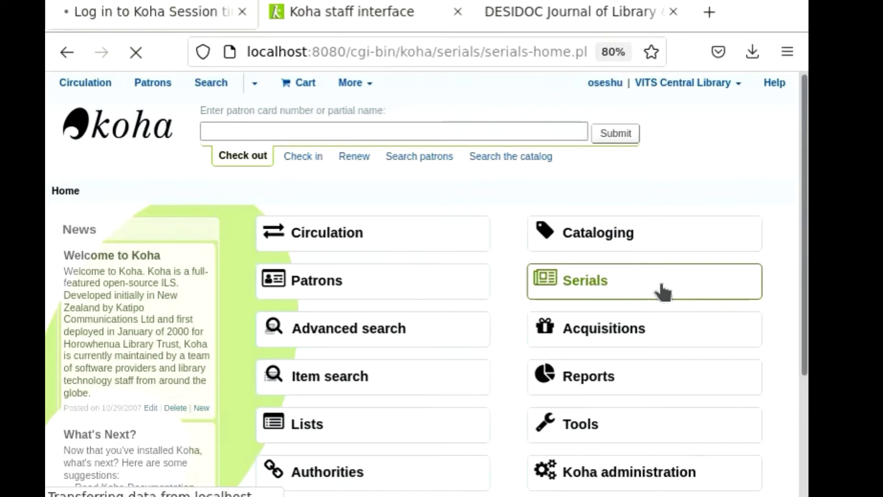
# Step: Open the Serials module's new subscription form and check its vendor and record fields
pyautogui.click(249, 234)
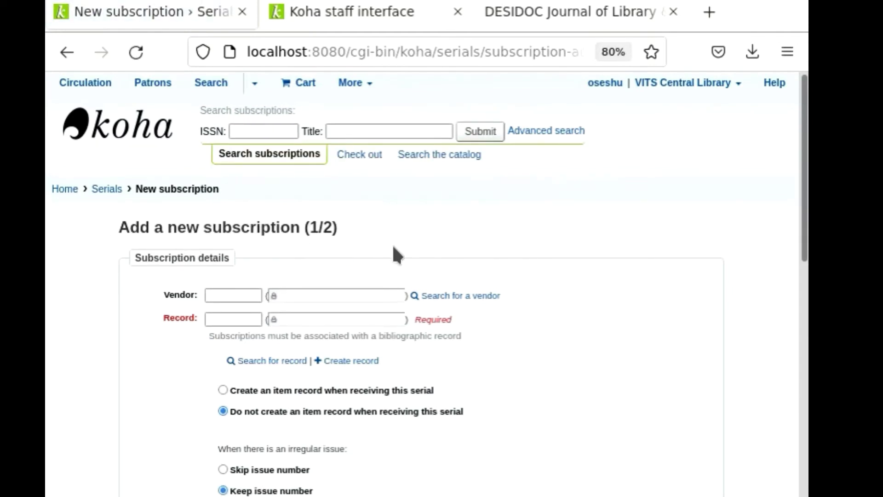
pyautogui.scroll(-4, 392, 246)
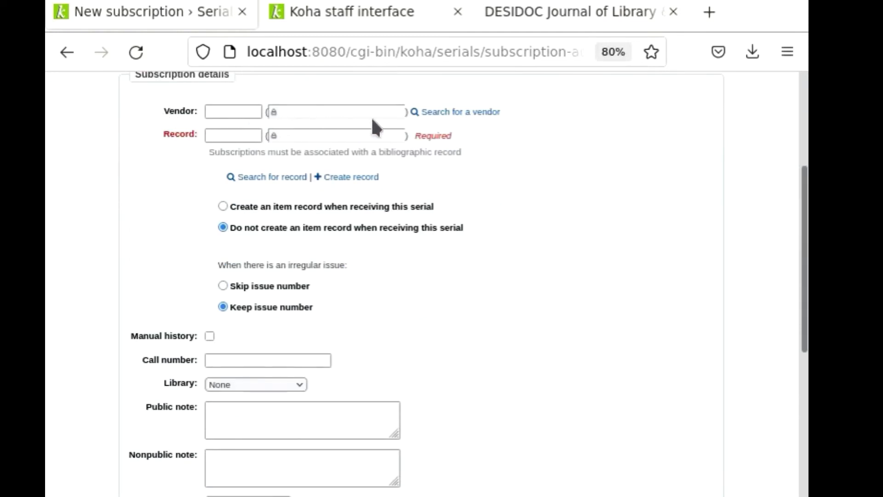
pyautogui.scroll(1, 317, 137)
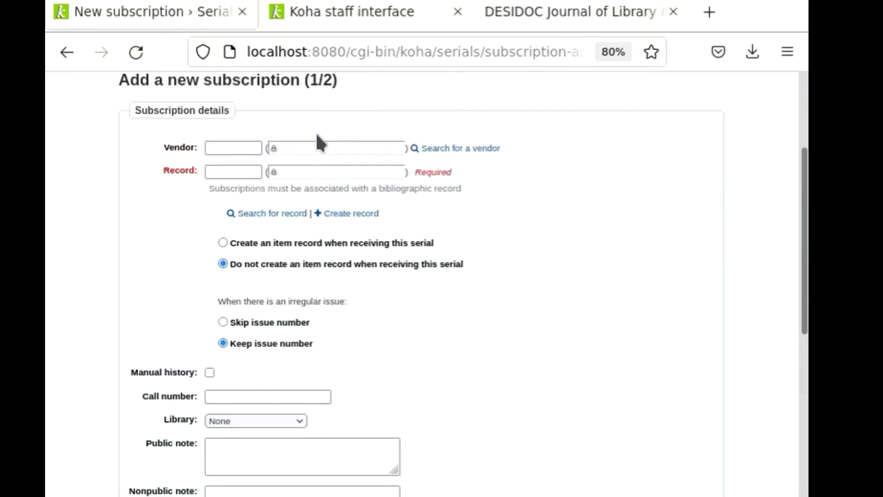
pyautogui.scroll(1, 315, 132)
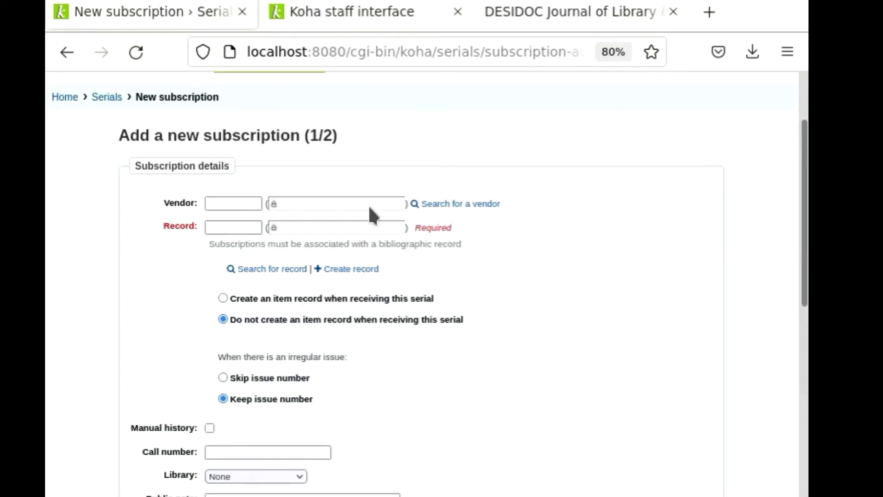
# Step: Open the Acquisitions module in the other Koha session, keeping the subscription form open
pyautogui.click(346, 14)
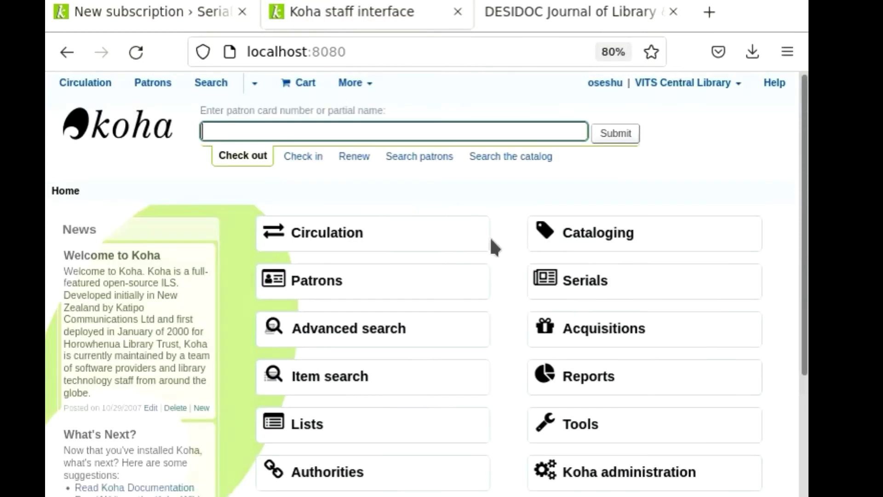
pyautogui.click(585, 335)
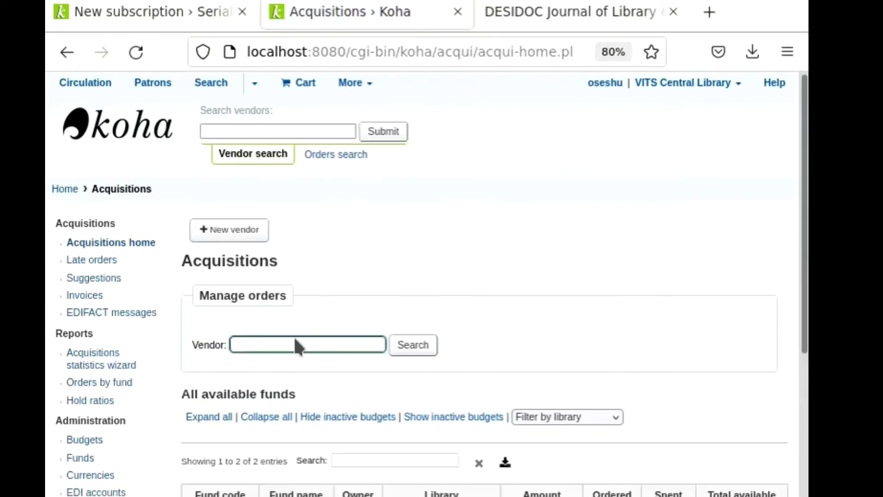
pyautogui.click(293, 345)
pyautogui.click(293, 343)
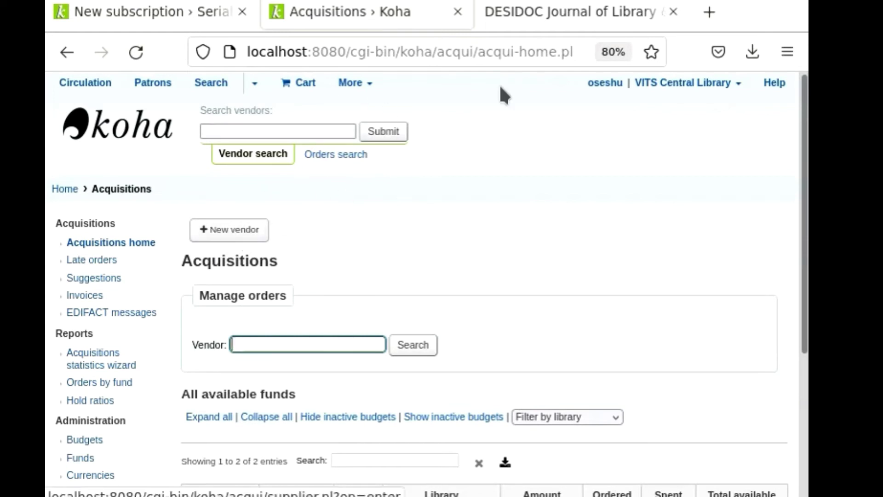
# Step: Examine the About the Journal page on the DESIDOC Journal of Library & Information Technology website, including its publication frequency
pyautogui.click(557, 14)
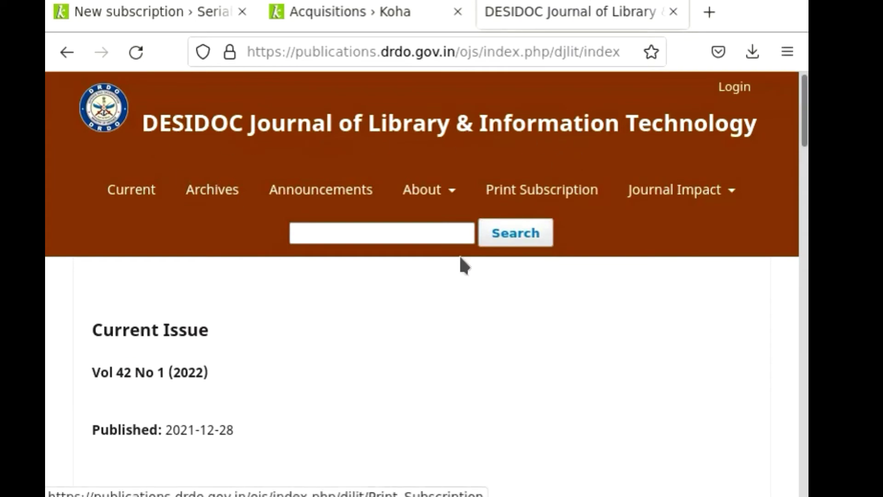
pyautogui.scroll(-4, 457, 264)
pyautogui.scroll(4, 457, 264)
pyautogui.moveTo(436, 189)
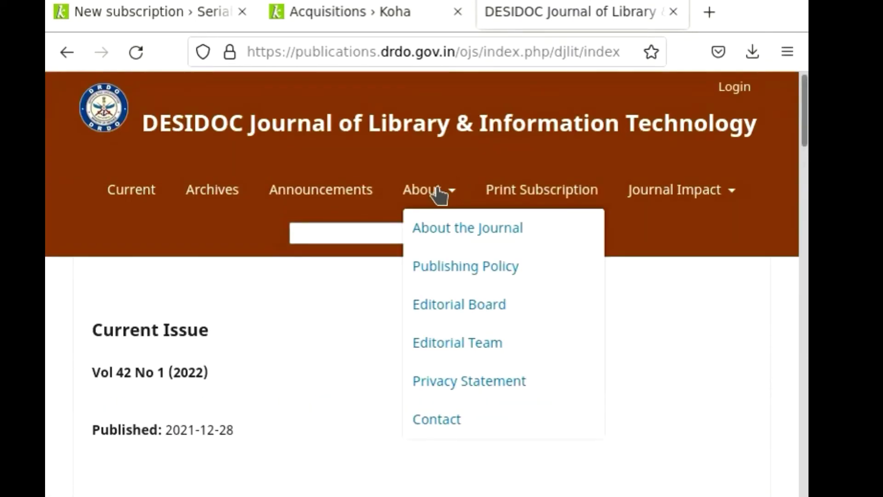
pyautogui.click(441, 229)
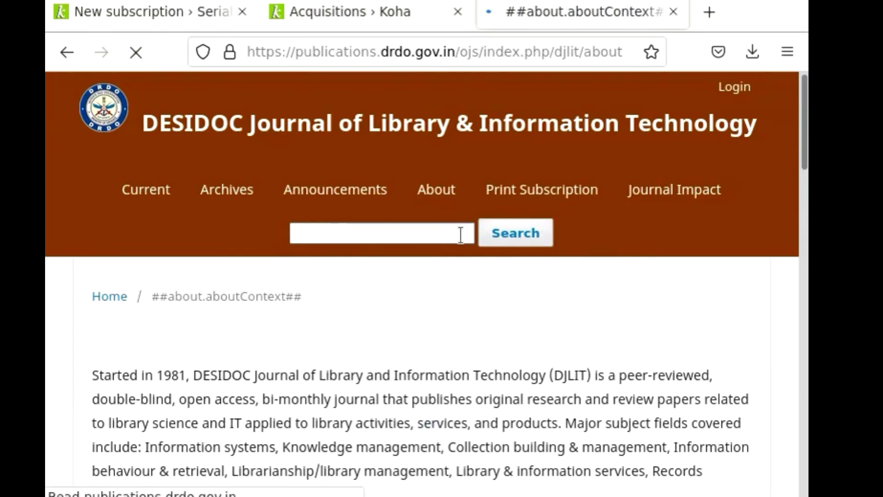
pyautogui.scroll(-6, 476, 333)
pyautogui.scroll(-12, 479, 336)
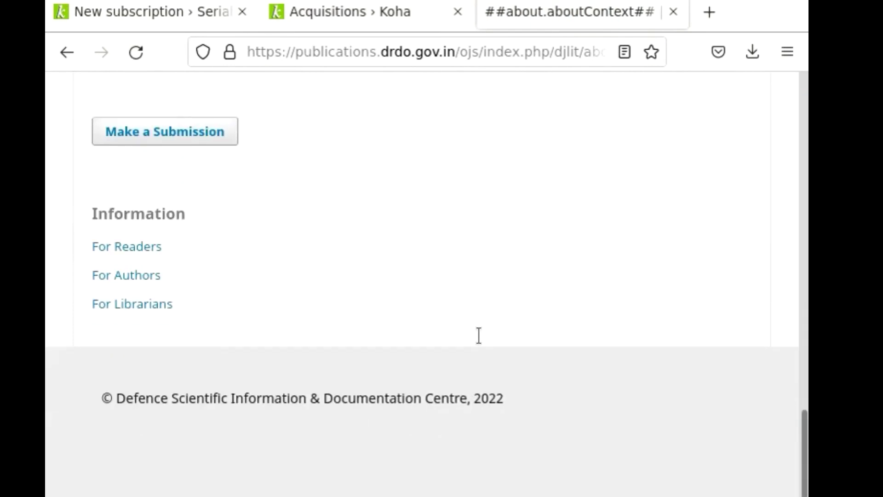
pyautogui.scroll(10, 480, 340)
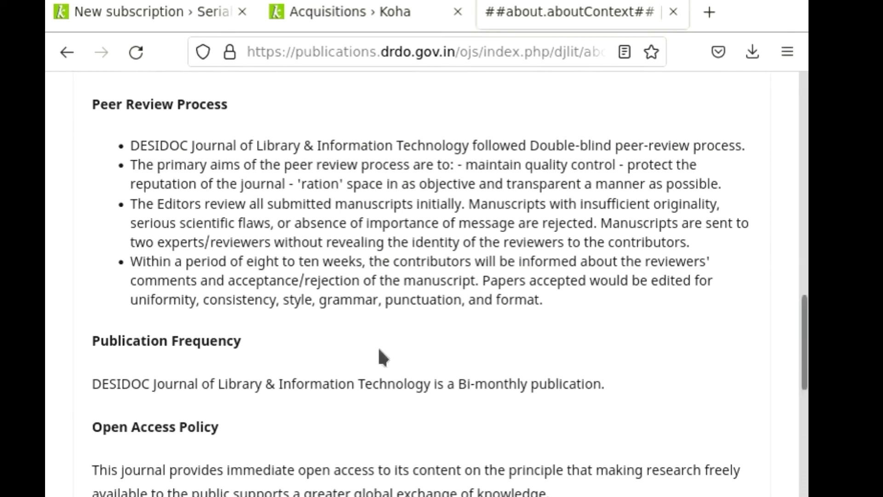
pyautogui.scroll(10, 308, 356)
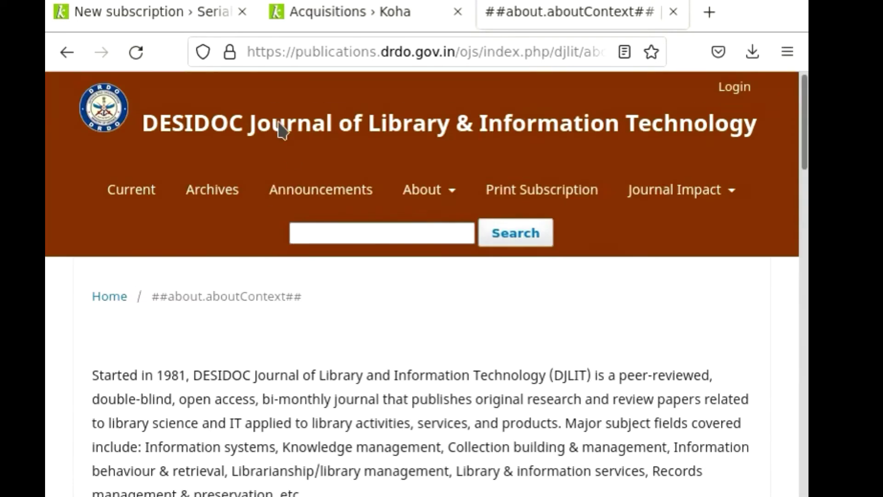
# Step: Start a new vendor in Koha Acquisitions named DESIDOC with New Delhi as the postal address
pyautogui.click(298, 13)
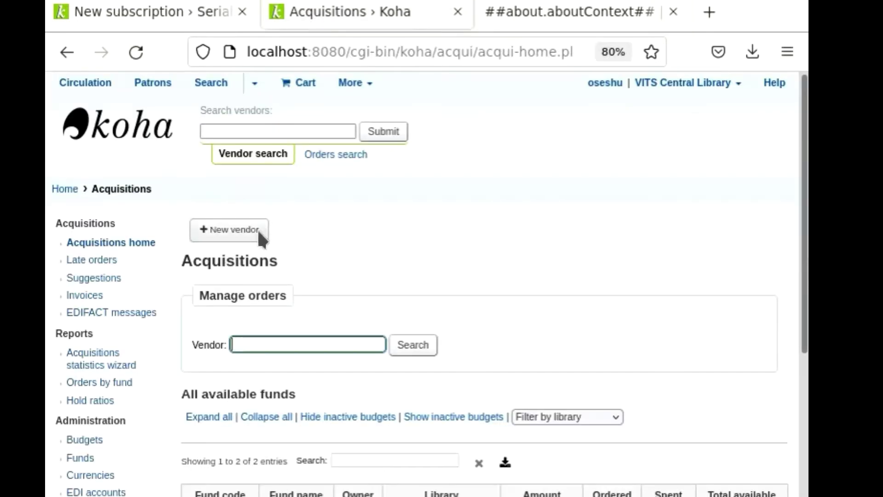
pyautogui.click(240, 237)
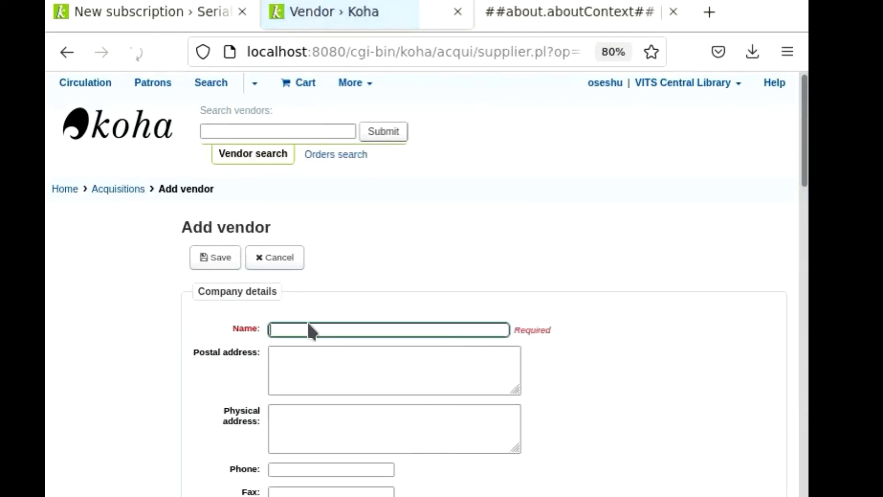
pyautogui.click(295, 330)
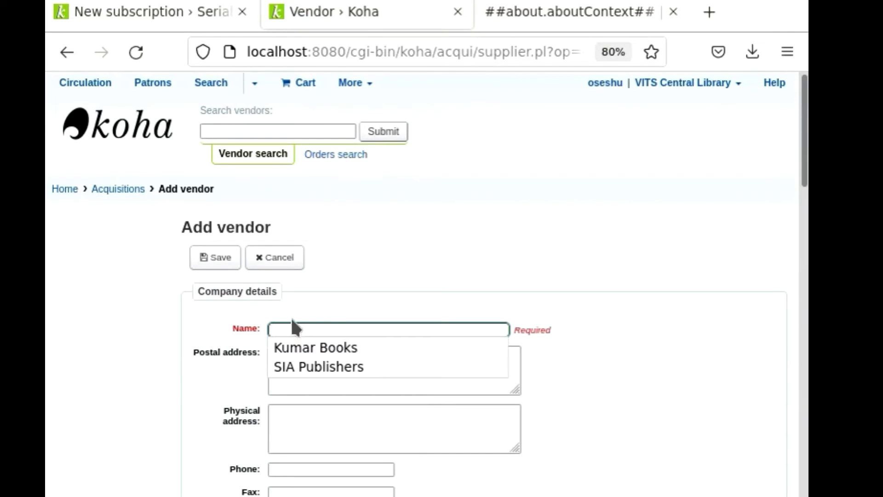
pyautogui.write('DESI')
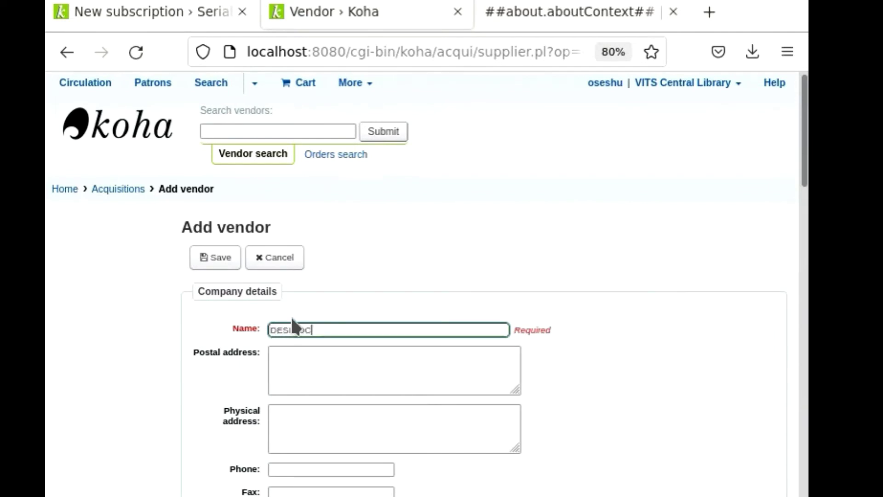
pyautogui.write('DOC')
pyautogui.click(305, 367)
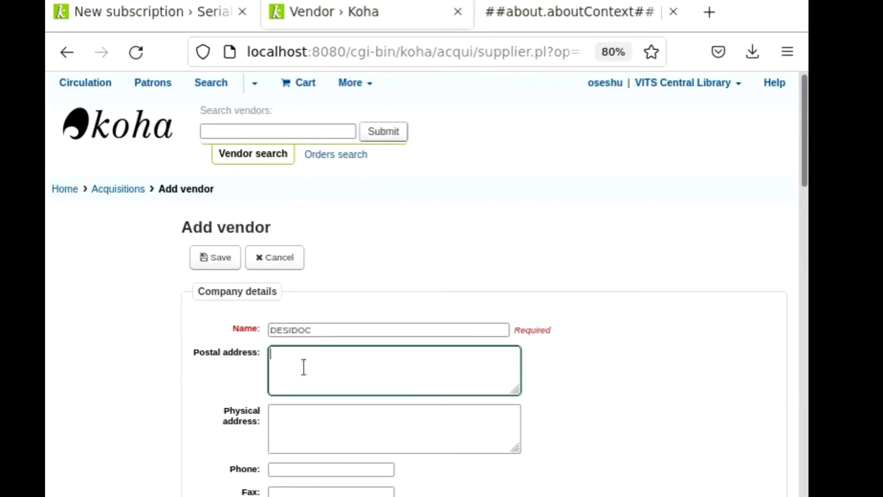
pyautogui.write('New Delhi')
pyautogui.scroll(-4, 479, 426)
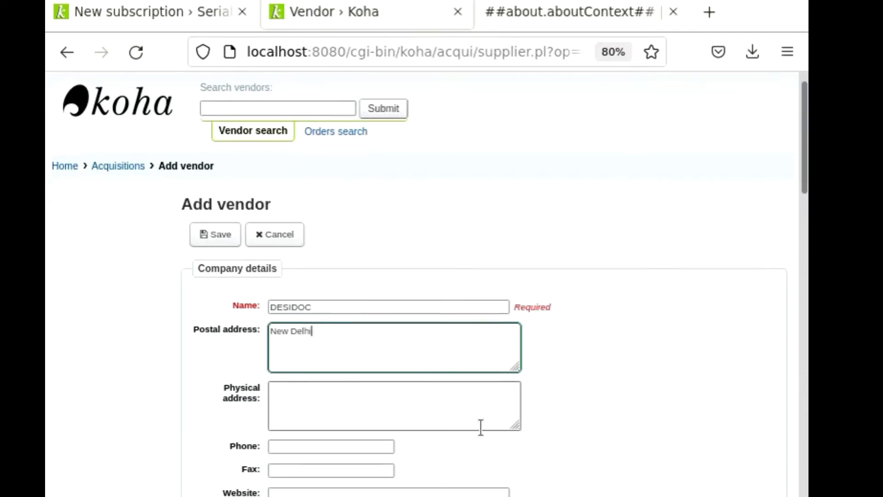
pyautogui.scroll(-3, 428, 322)
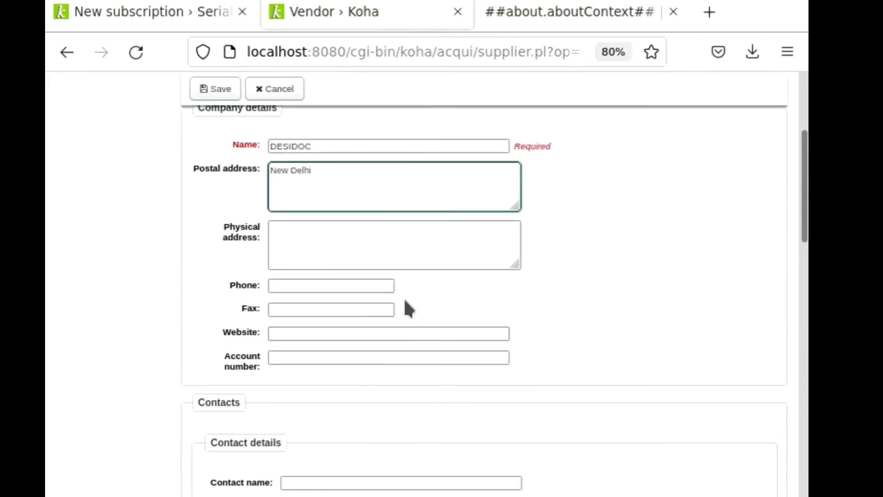
pyautogui.scroll(-3, 406, 310)
pyautogui.click(302, 243)
pyautogui.click(574, 22)
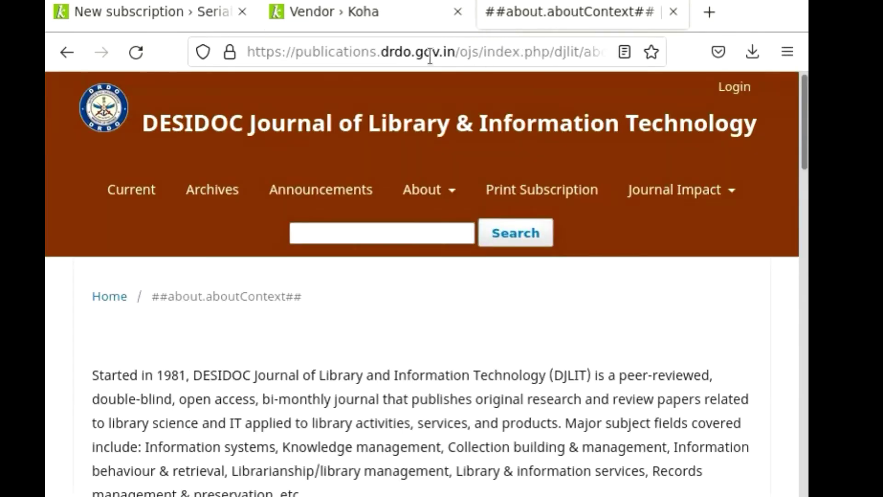
pyautogui.moveTo(252, 51); pyautogui.dragTo(454, 56)
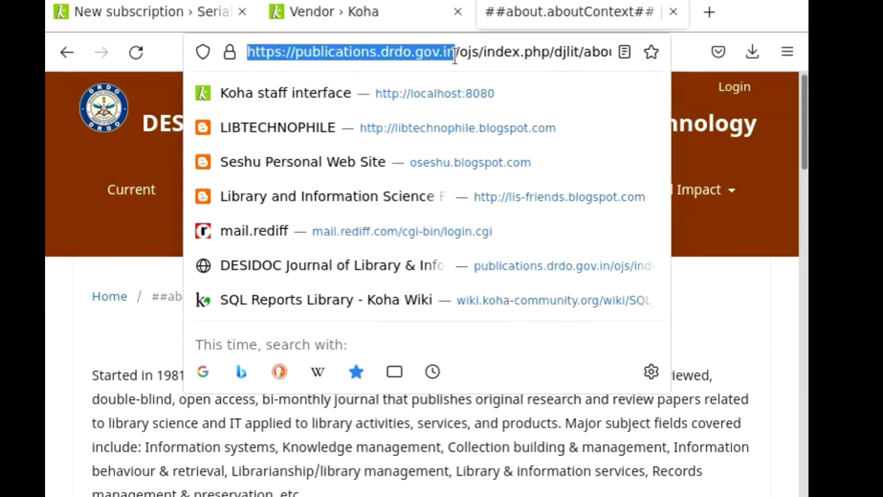
pyautogui.rightClick(408, 46)
pyautogui.click(437, 141)
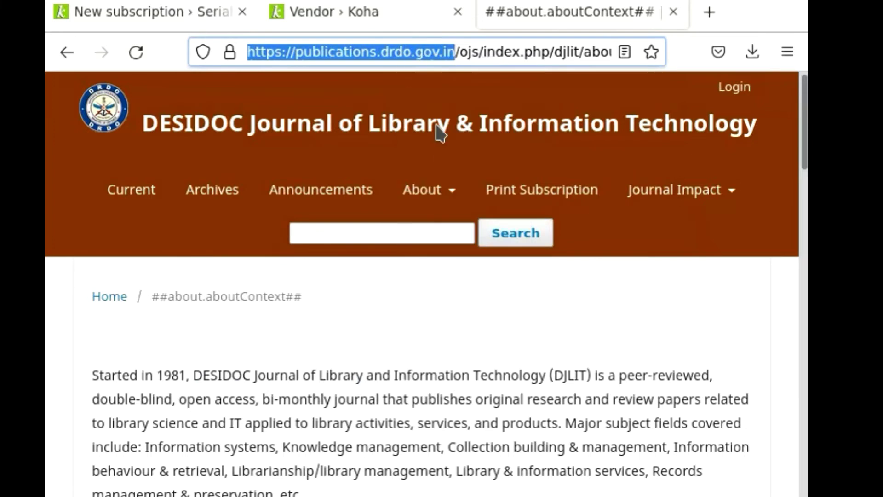
pyautogui.click(335, 12)
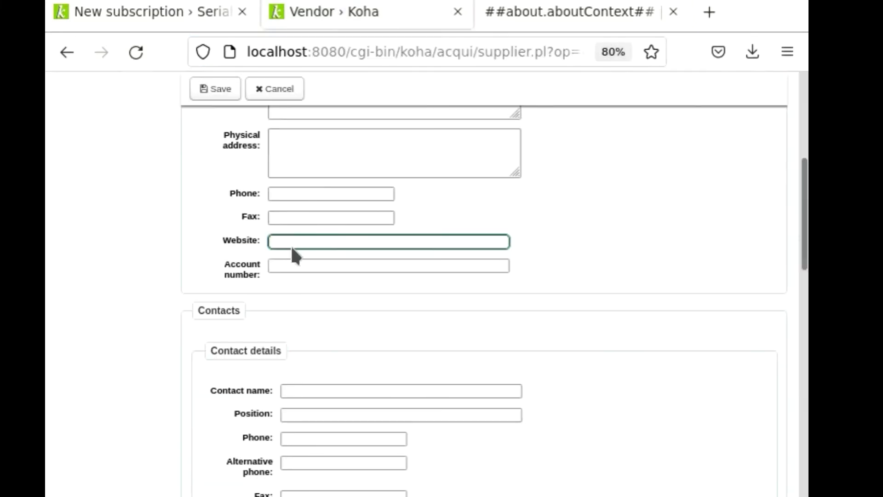
pyautogui.hotkey('ctrl', 'v')
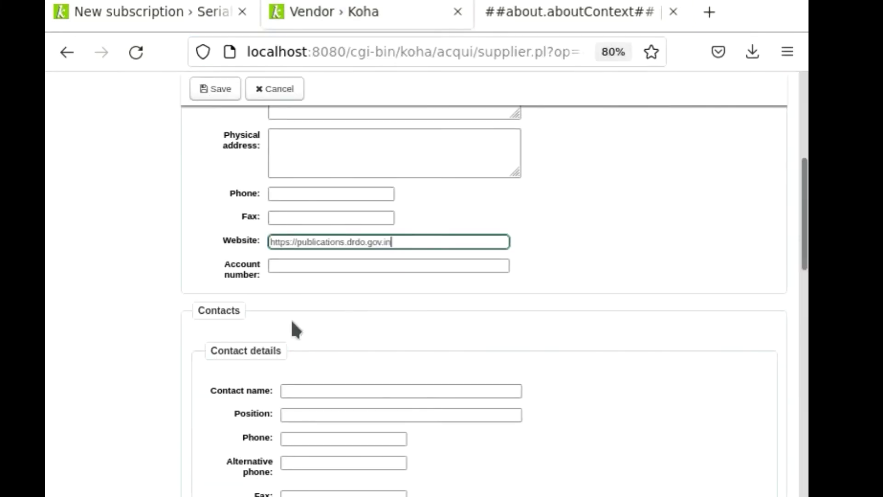
# Step: Review the vendor's contact and ordering settings, leave them at their defaults, and save the vendor
pyautogui.scroll(-6, 310, 305)
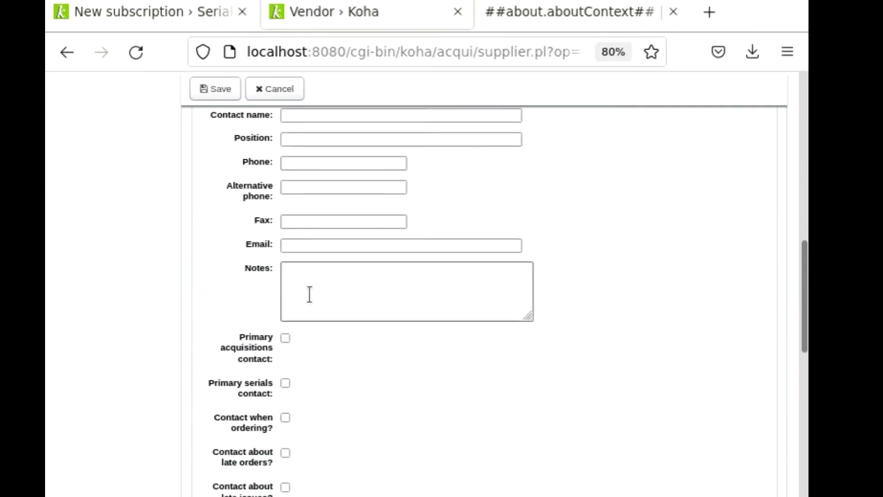
pyautogui.scroll(-4, 320, 336)
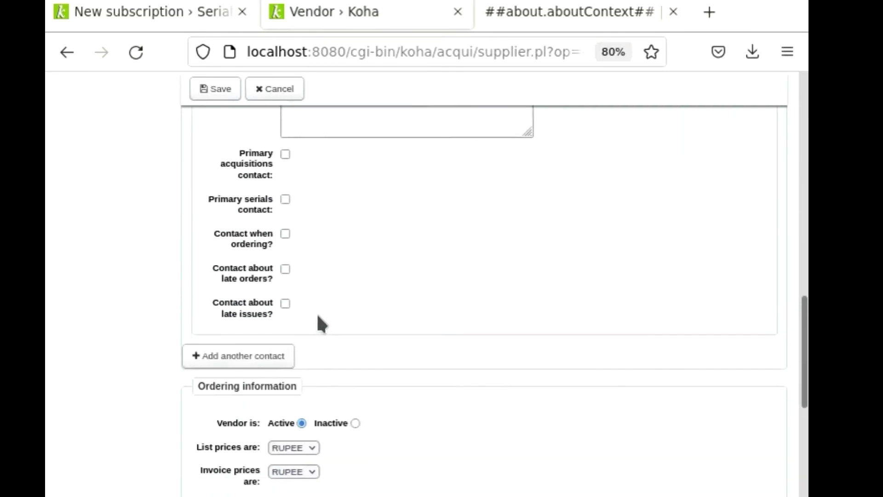
pyautogui.scroll(-2, 315, 300)
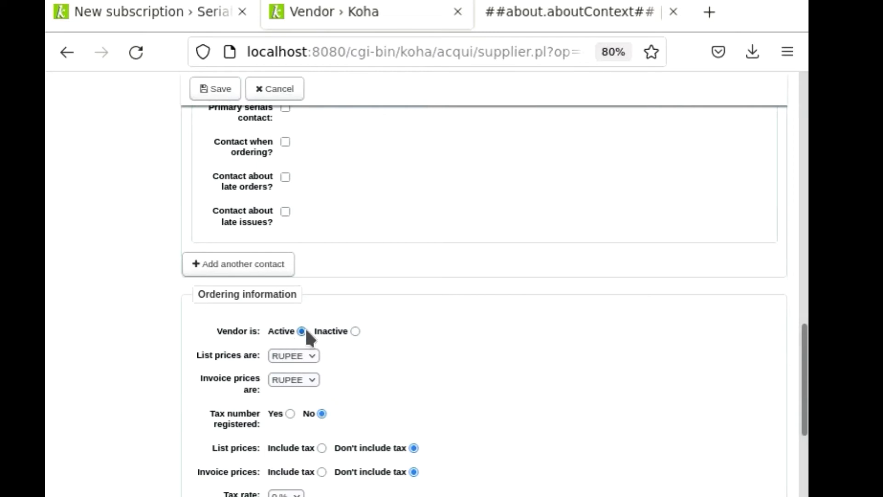
pyautogui.scroll(-2, 305, 327)
pyautogui.scroll(4, 318, 251)
pyautogui.scroll(-2, 318, 250)
pyautogui.scroll(-2, 331, 355)
pyautogui.scroll(-3, 364, 353)
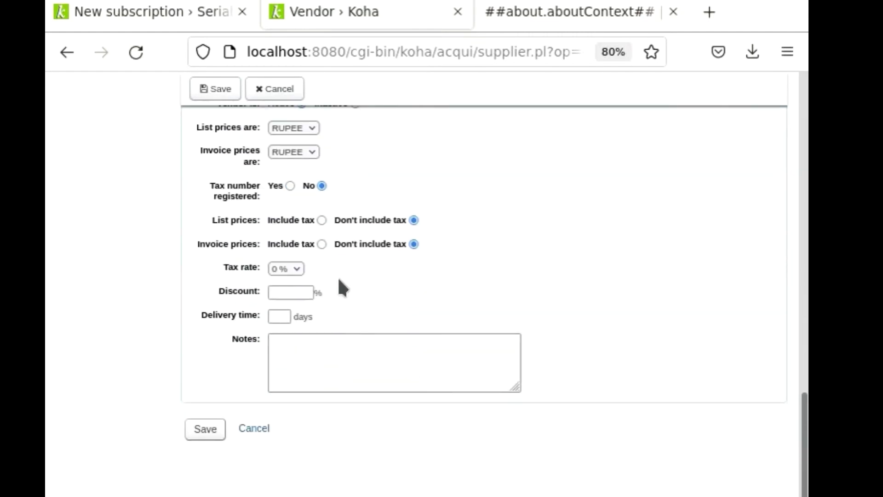
pyautogui.click(206, 430)
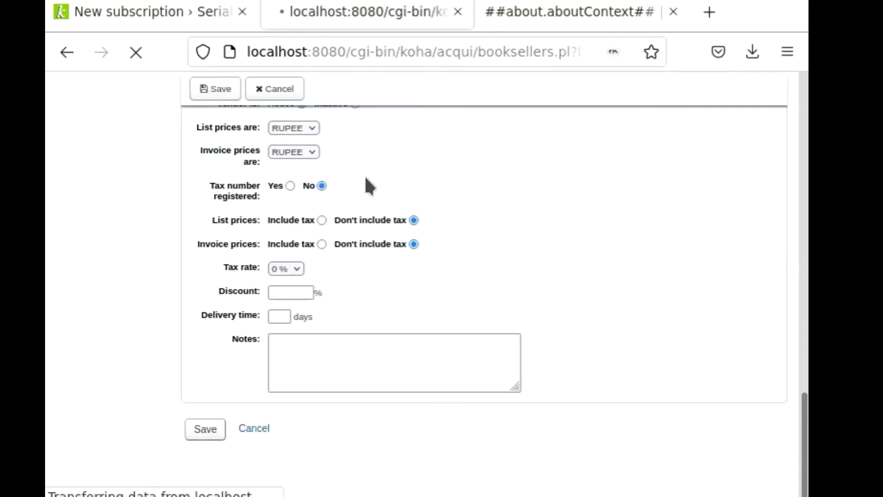
# Step: Return to the new subscription form, search the vendors for DESIDOC and choose it as the subscription's vendor
pyautogui.click(143, 11)
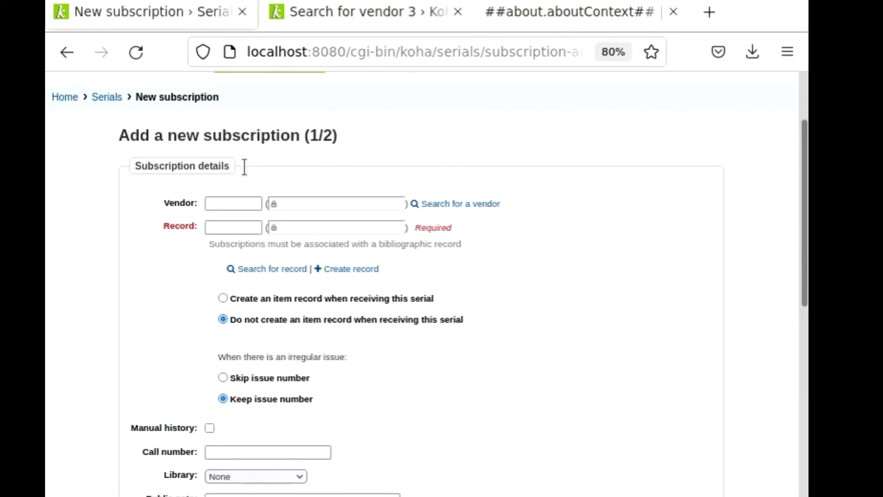
pyautogui.scroll(3, 233, 168)
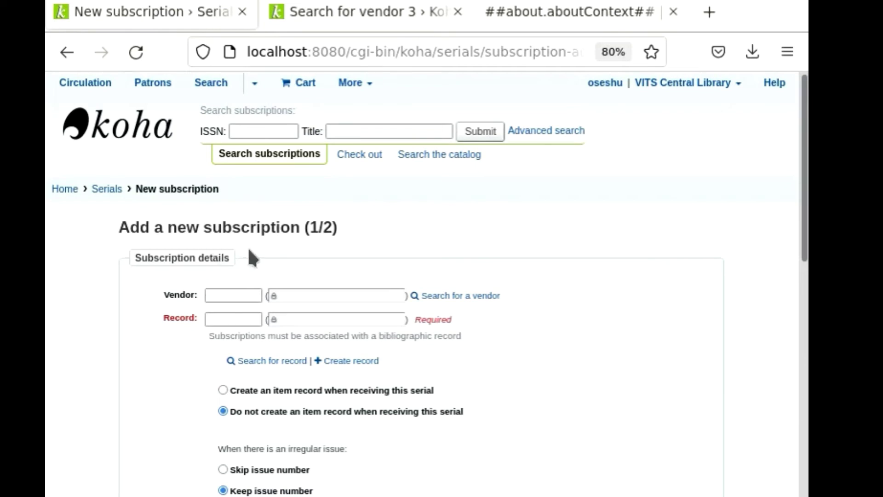
pyautogui.click(244, 295)
pyautogui.click(444, 297)
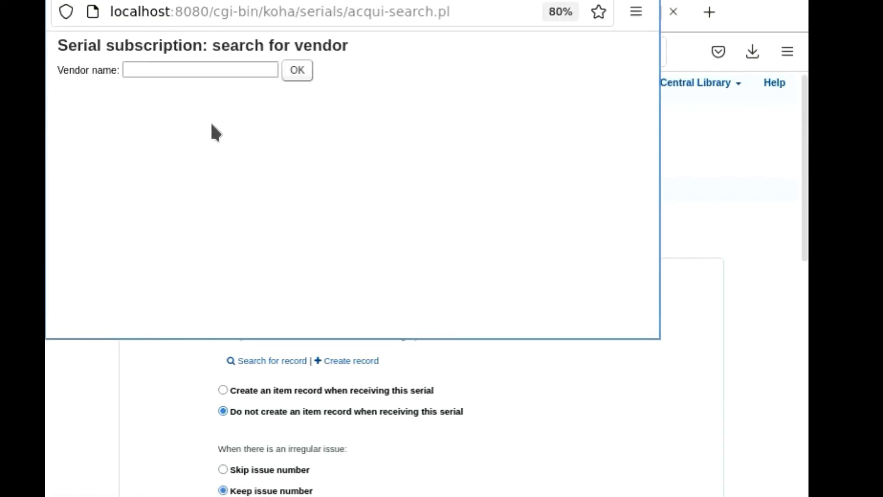
pyautogui.click(186, 69)
pyautogui.write('DES')
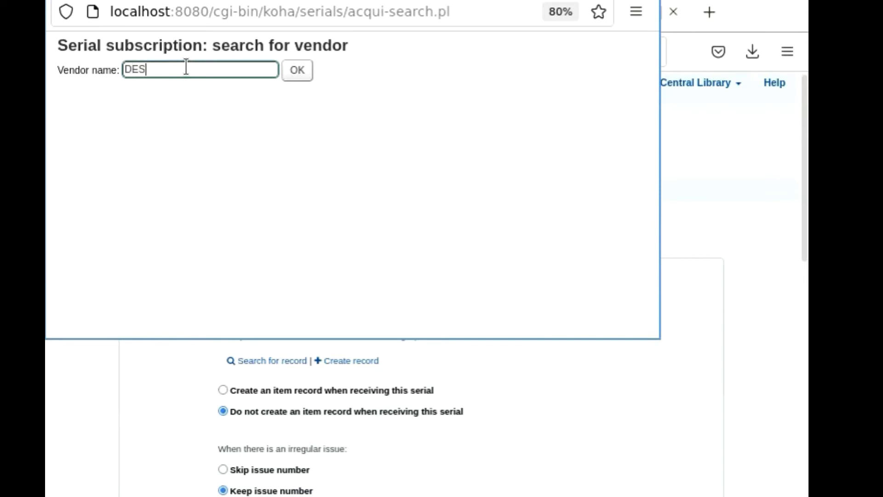
pyautogui.write('IDOC')
pyautogui.click(306, 75)
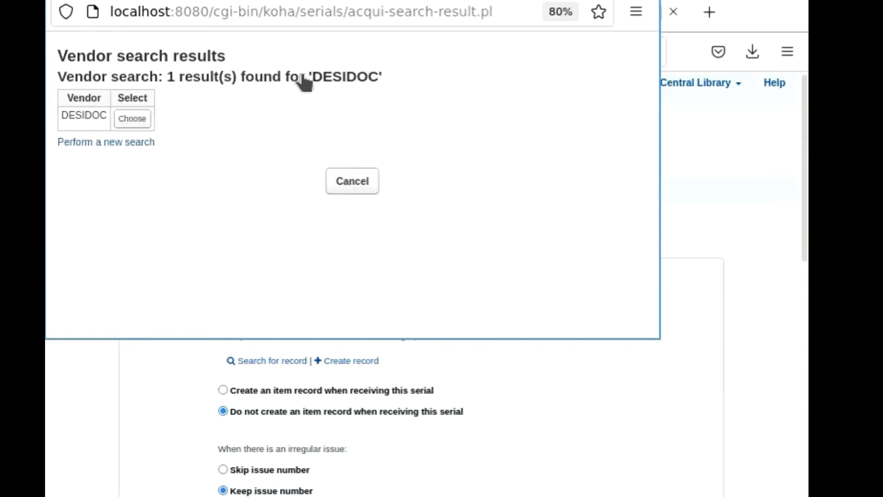
pyautogui.click(131, 119)
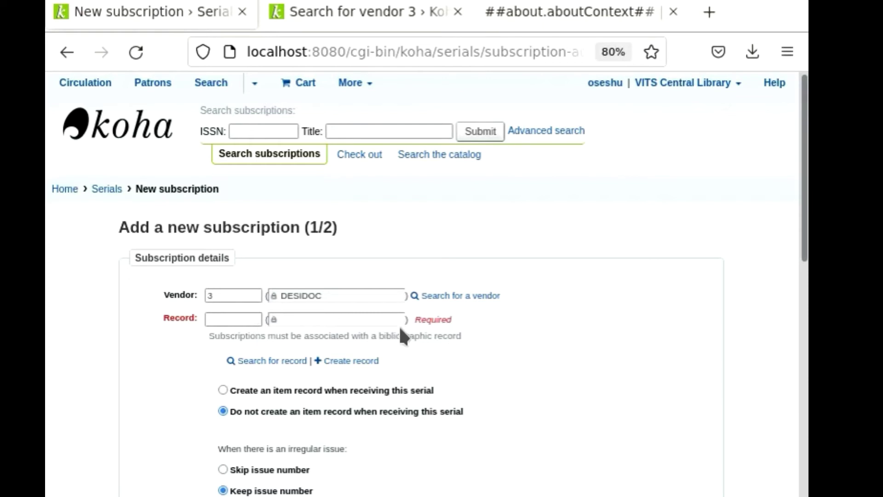
# Step: Start creating a new bibliographic record to associate with the subscription
pyautogui.click(237, 317)
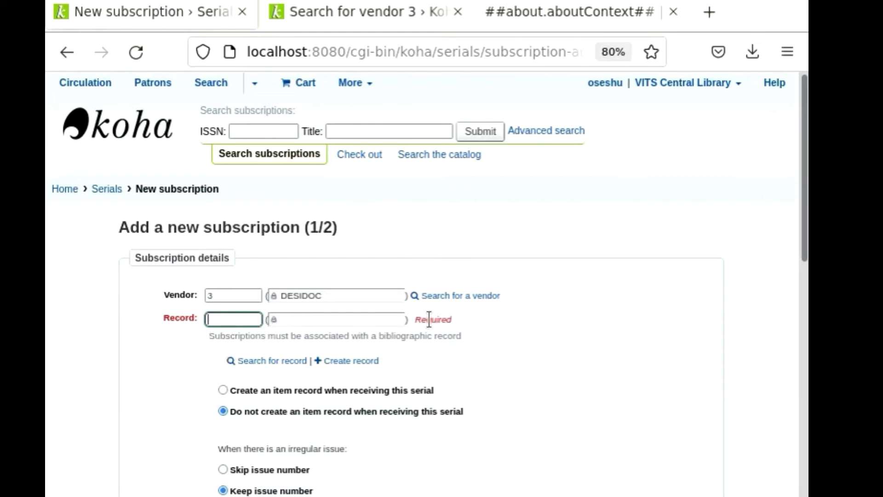
pyautogui.scroll(-2, 426, 332)
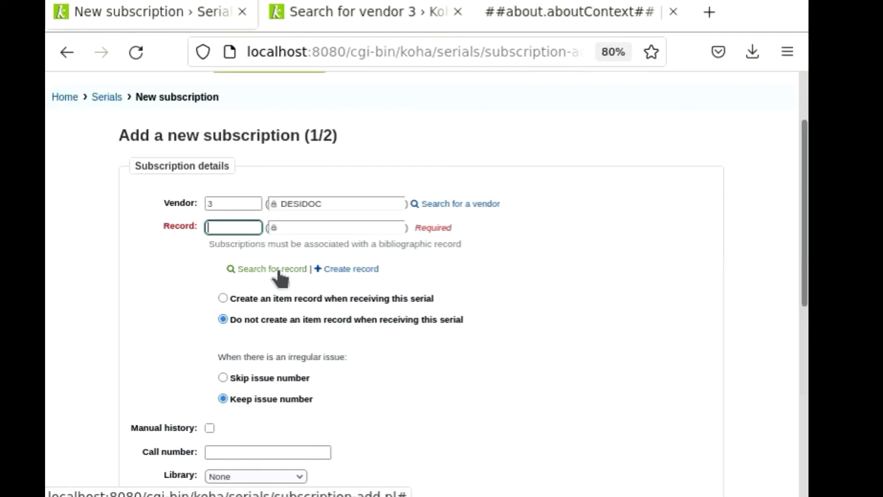
pyautogui.click(349, 272)
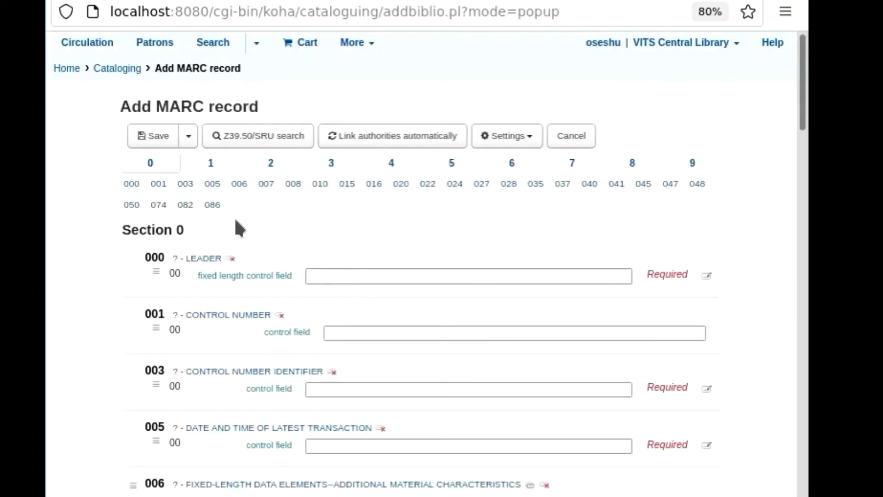
# Step: Fill the record's 000 leader with its default values and change its bibliographic level to s- Serial
pyautogui.click(354, 275)
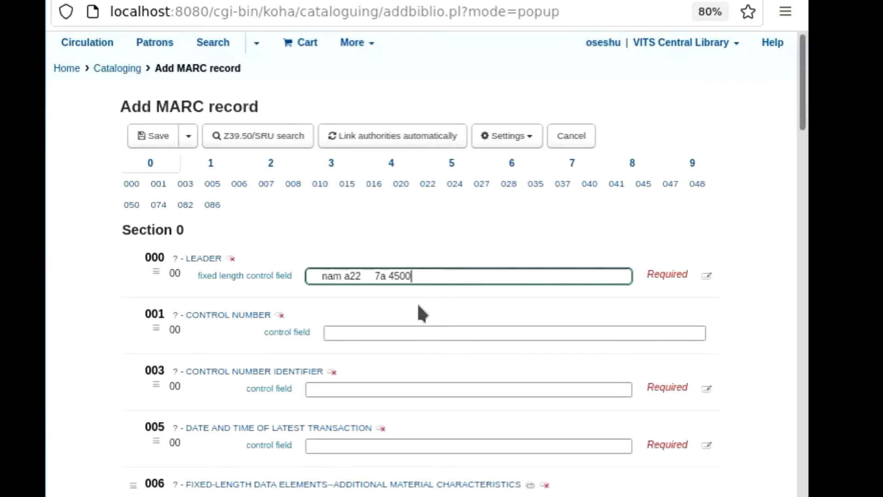
pyautogui.scroll(-3, 416, 301)
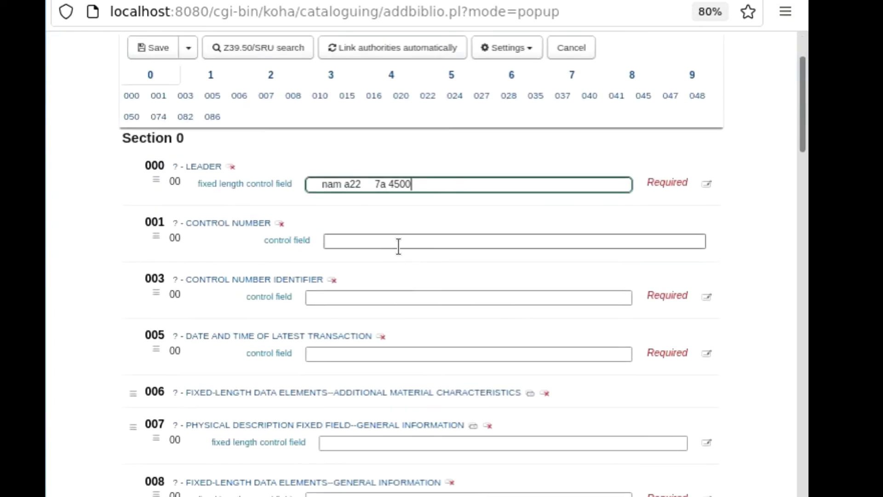
pyautogui.click(705, 185)
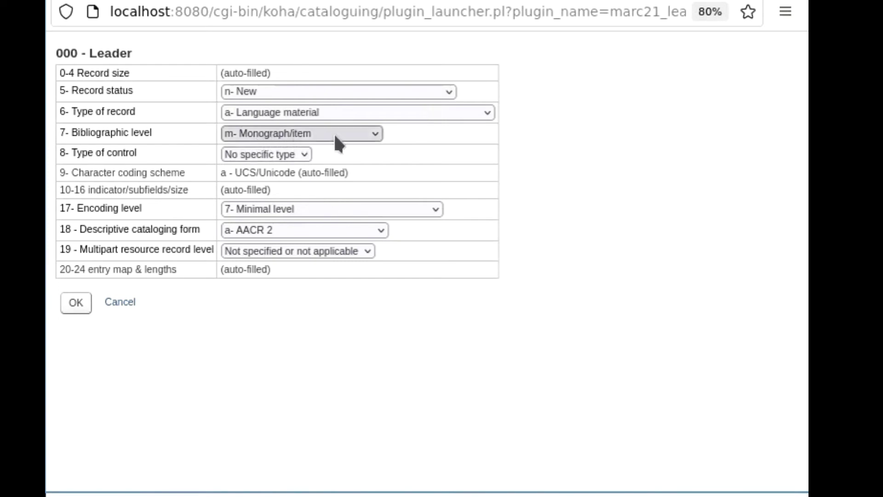
pyautogui.click(376, 136)
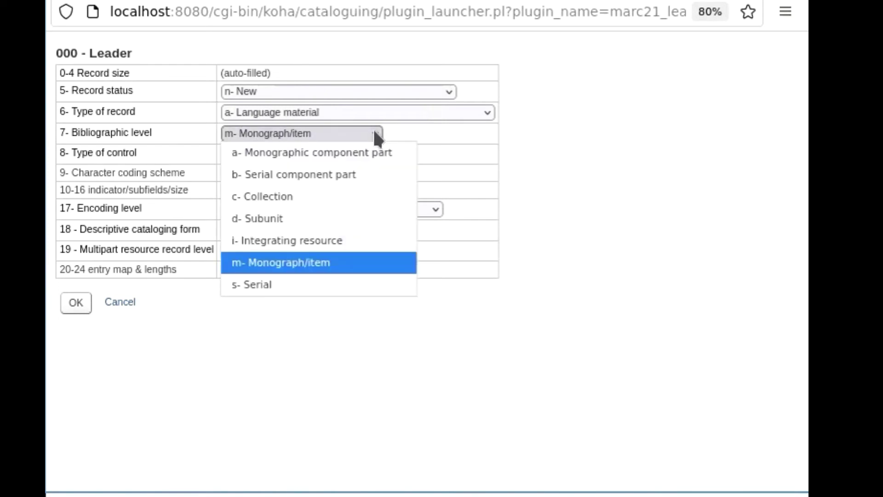
pyautogui.click(269, 286)
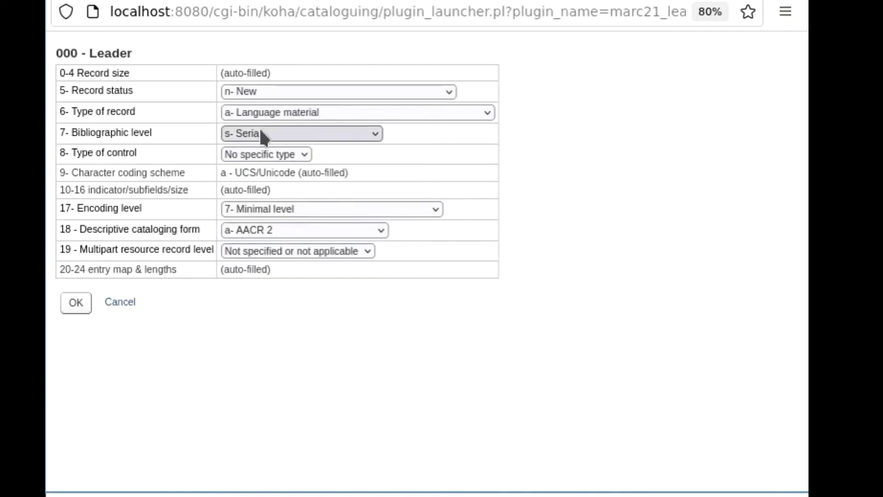
pyautogui.click(76, 303)
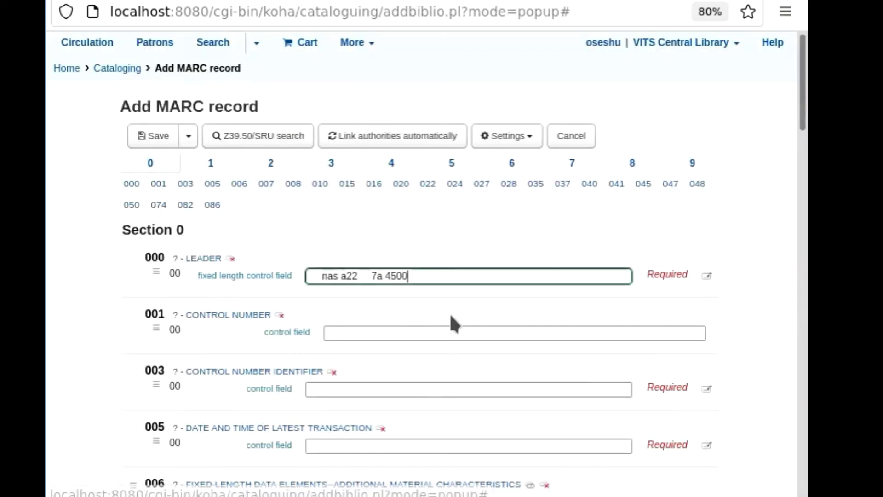
# Step: Fill control field 003 with OSt and fields 005 and 008 with their automatic values, leaving 001 and 007 blank
pyautogui.scroll(-2, 389, 324)
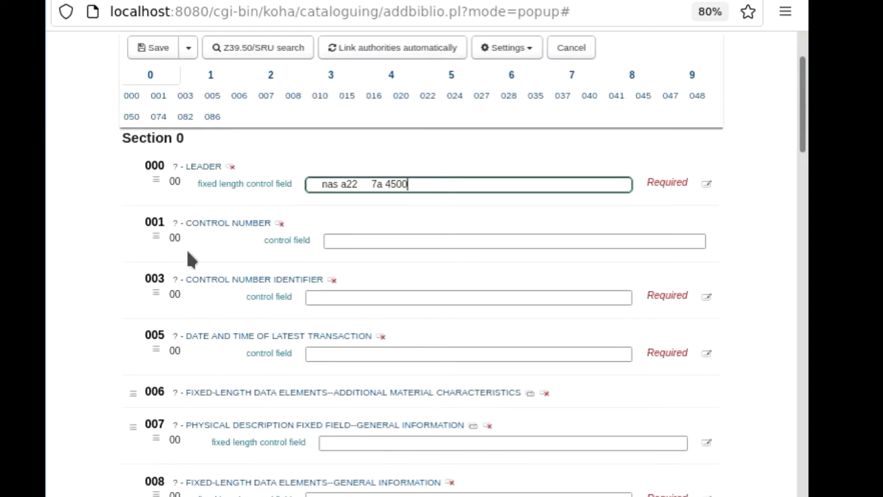
pyautogui.click(350, 238)
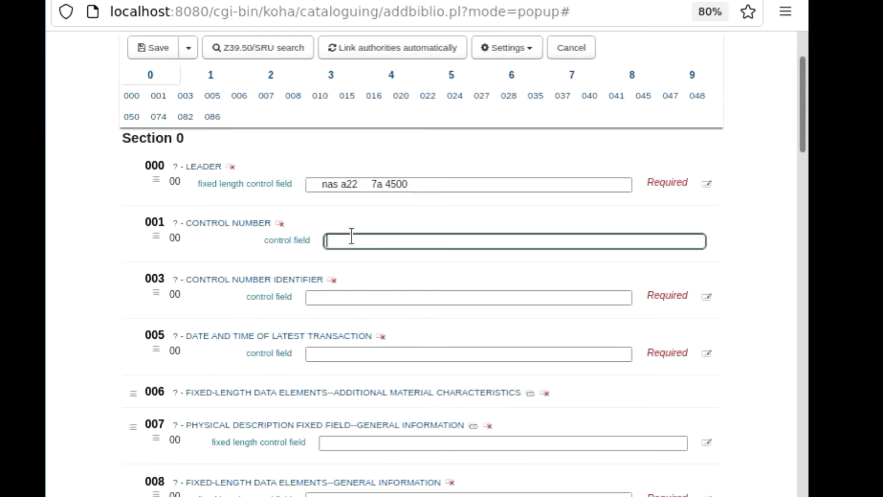
pyautogui.click(365, 297)
pyautogui.write('OSt')
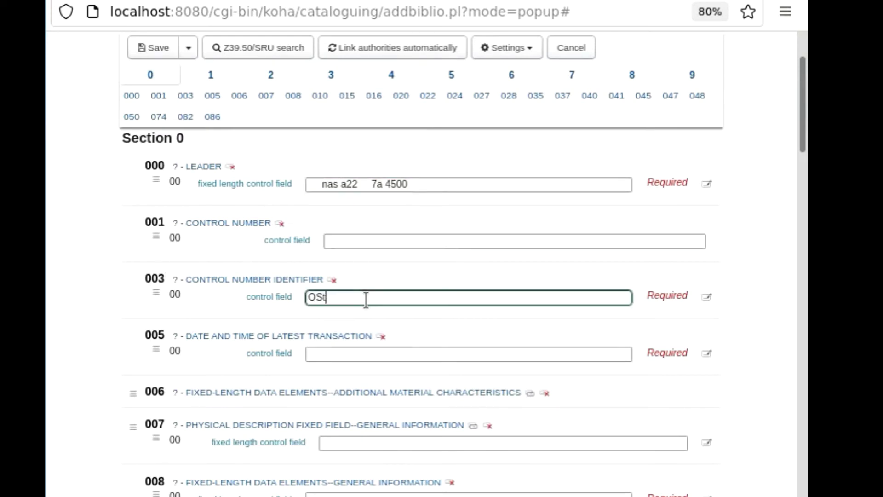
pyautogui.click(349, 354)
pyautogui.scroll(-2, 444, 364)
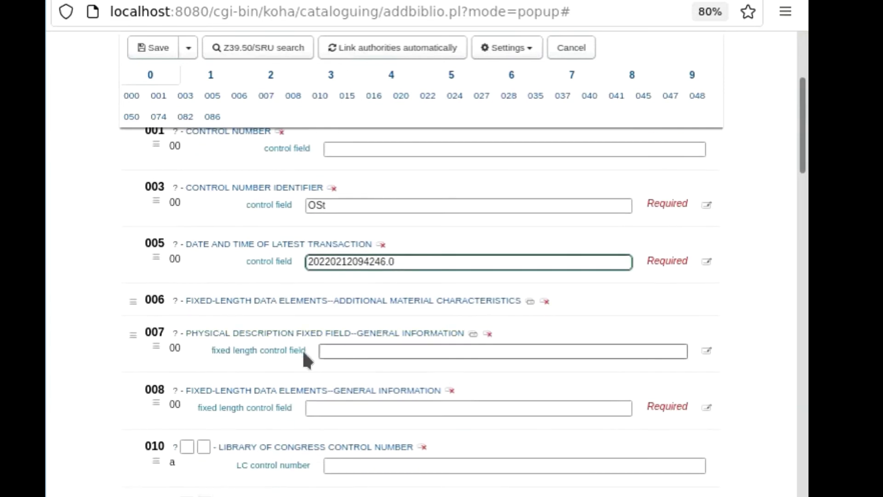
pyautogui.click(348, 352)
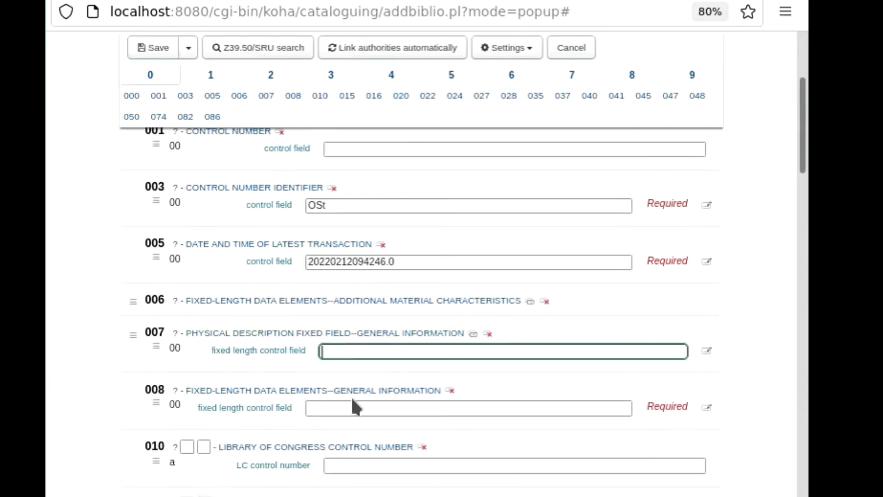
pyautogui.click(337, 404)
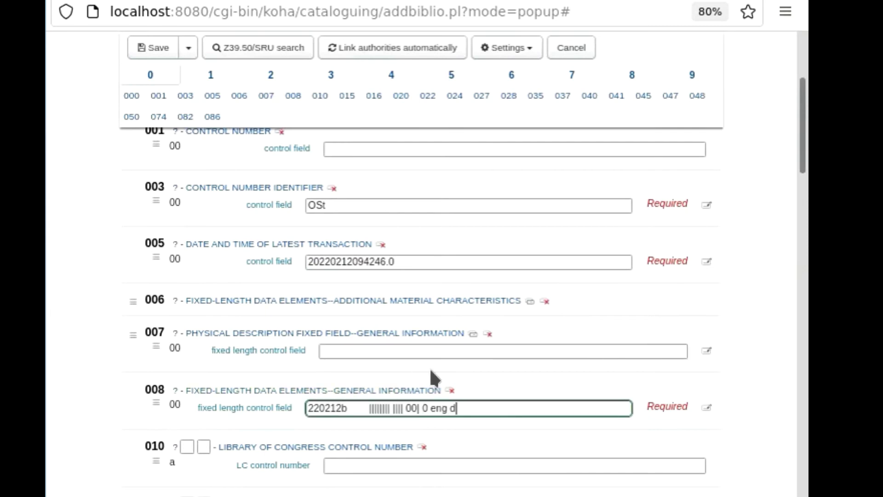
# Step: Go through fields 010 to 020 of the record, leaving them blank, up to the ISSN subfield of field 022
pyautogui.scroll(-2, 451, 365)
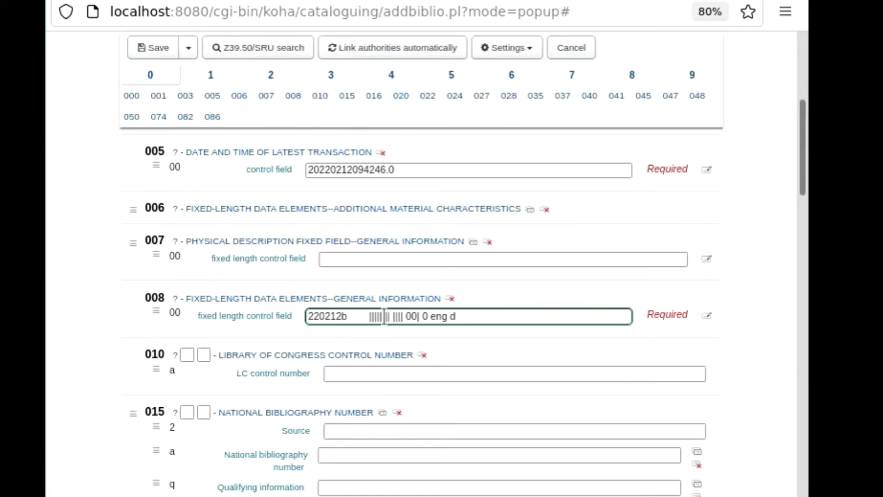
pyautogui.scroll(-2, 371, 340)
pyautogui.click(343, 279)
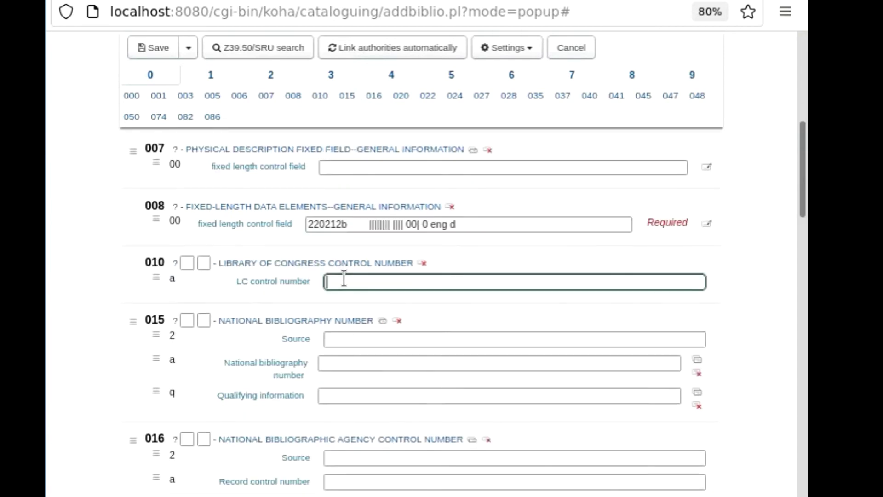
pyautogui.click(344, 343)
pyautogui.scroll(-2, 345, 360)
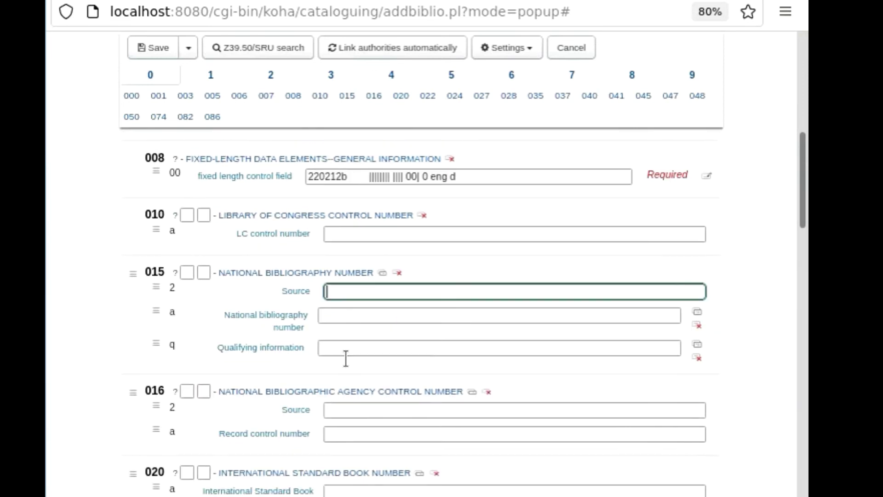
pyautogui.click(347, 364)
pyautogui.scroll(-4, 346, 364)
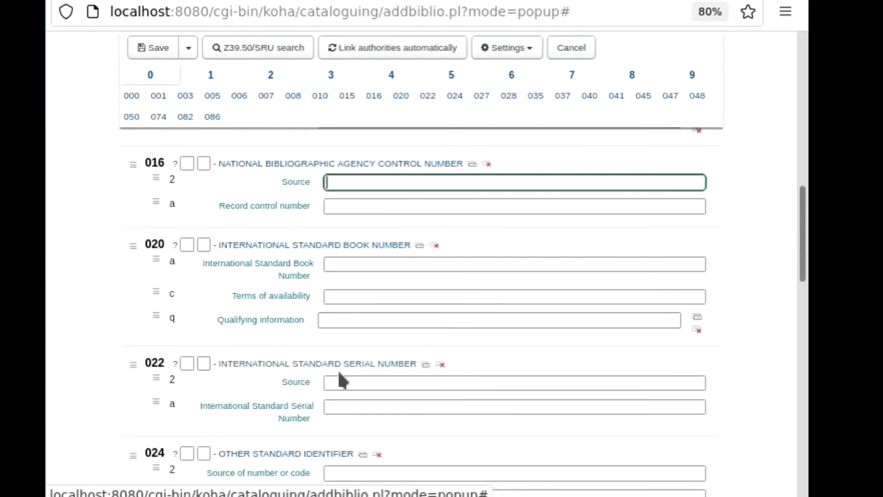
pyautogui.click(347, 407)
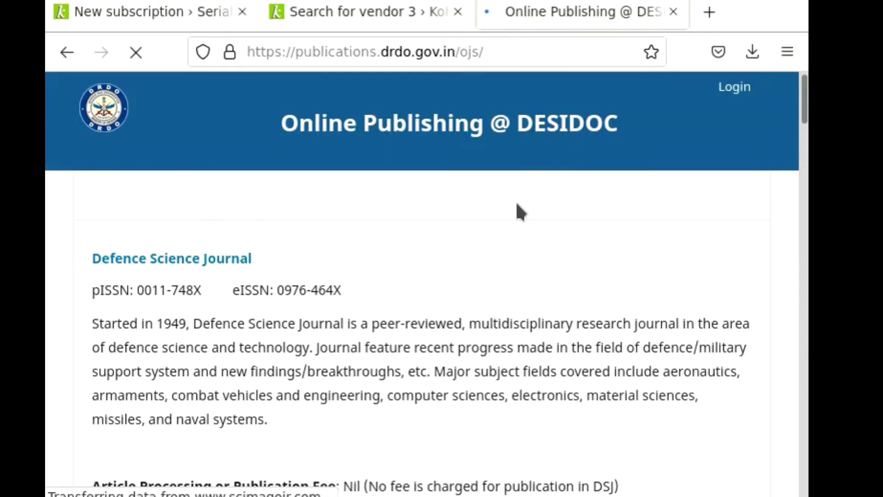
# Step: Find DESIDOC Journal of Library & Information Technology on the Online Publishing @ DESIDOC site and copy its print ISSN, 0974-0643
pyautogui.scroll(-2, 488, 209)
pyautogui.scroll(-2, 488, 211)
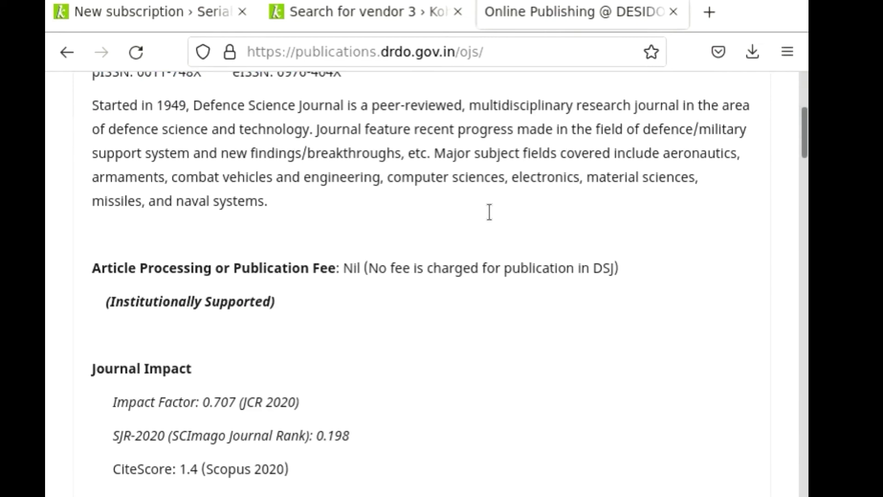
pyautogui.scroll(-4, 159, 301)
pyautogui.scroll(-2, 287, 284)
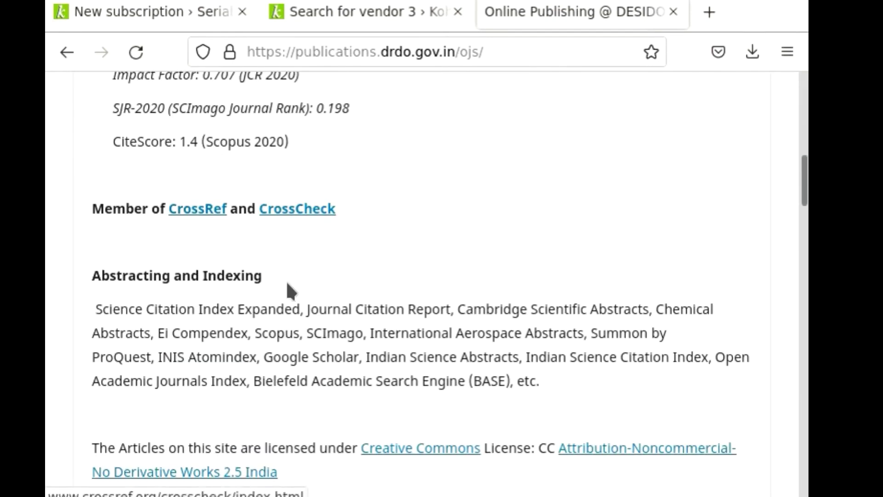
pyautogui.scroll(-6, 304, 273)
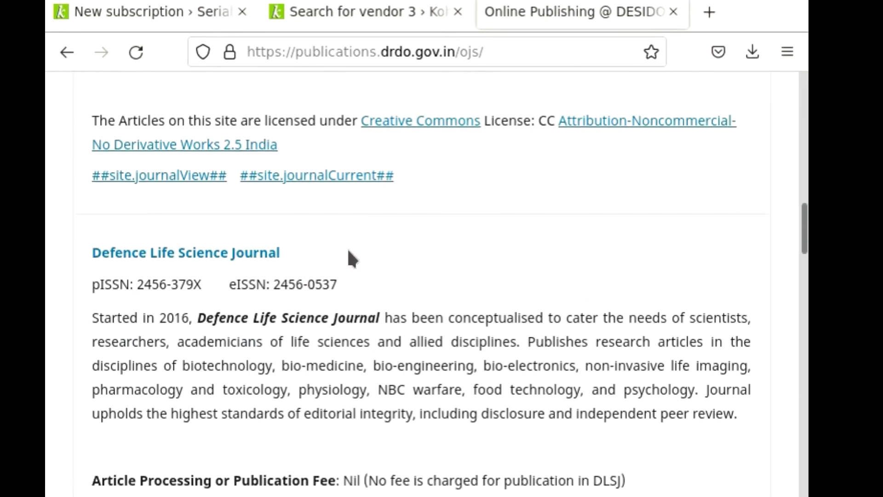
pyautogui.scroll(-4, 347, 251)
pyautogui.scroll(-6, 348, 256)
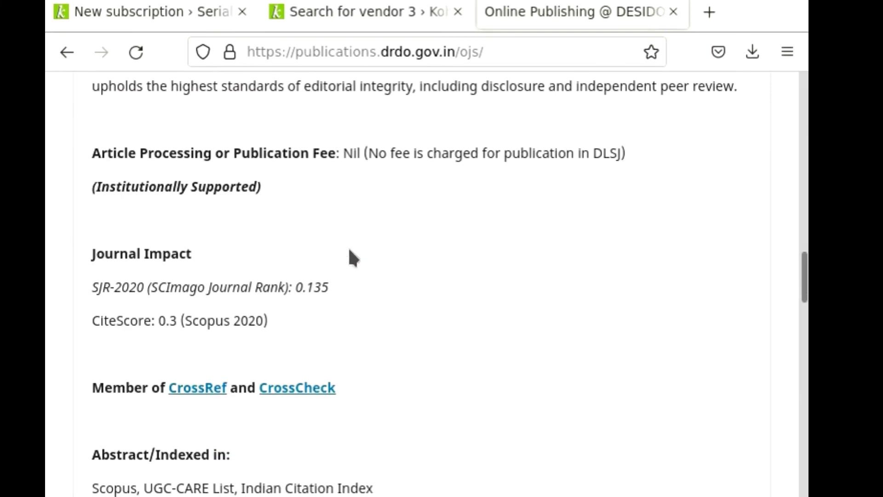
pyautogui.scroll(-4, 397, 254)
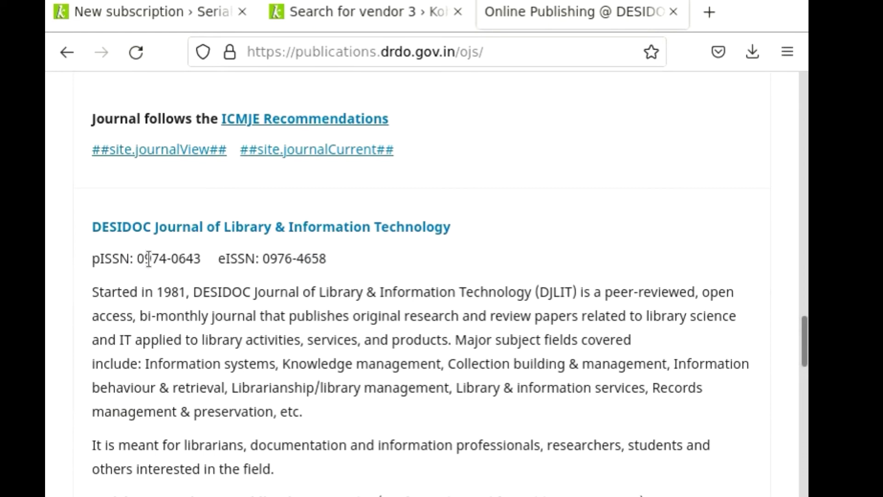
pyautogui.moveTo(137, 259); pyautogui.dragTo(201, 259)
pyautogui.rightClick(173, 264)
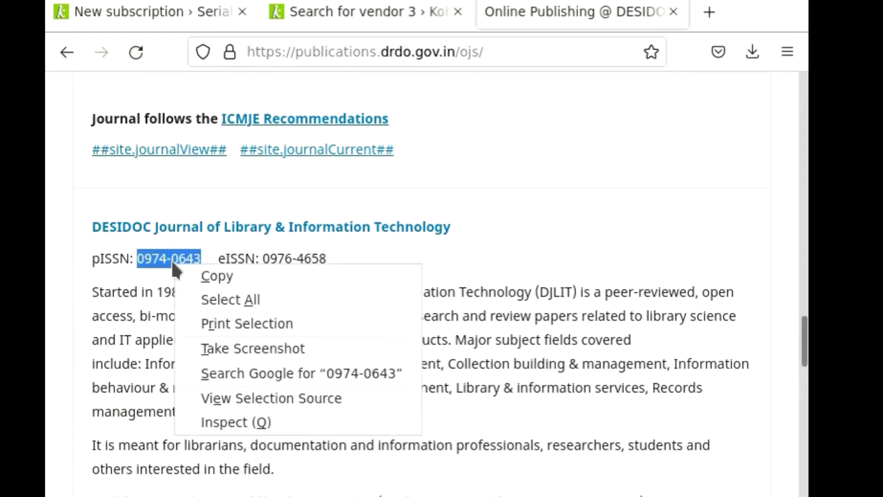
pyautogui.click(213, 276)
# Step: Return to the MARC record and paste 0974-0643 into the International Standard Serial Number subfield of field 022
pyautogui.scroll(5, 700, 290)
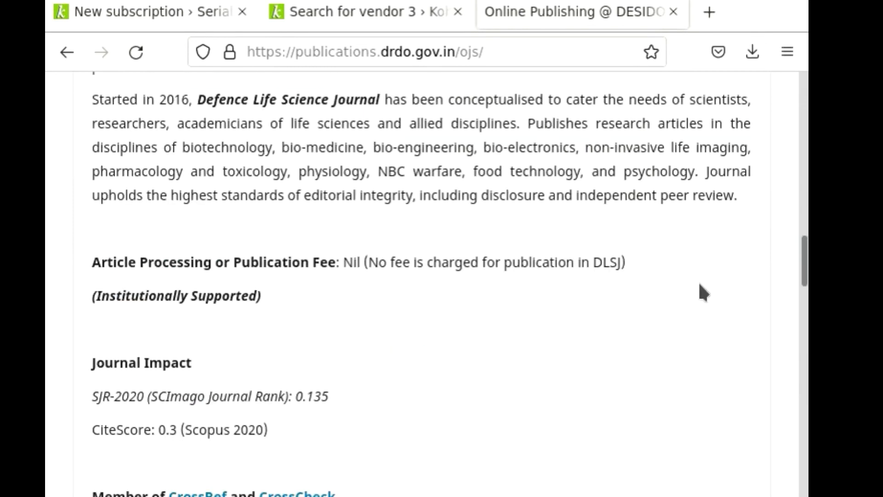
pyautogui.hotkey('alt', 'Tab')
pyautogui.click(353, 318)
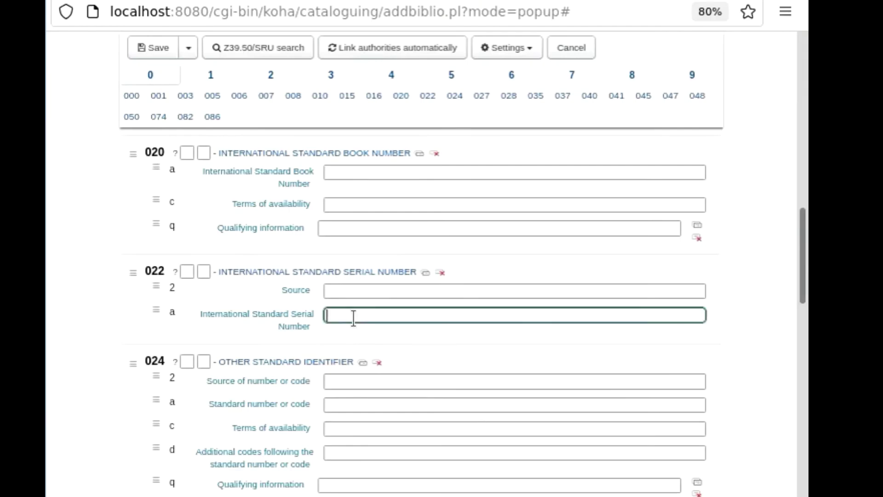
pyautogui.hotkey('ctrl', 'v')
pyautogui.click(360, 290)
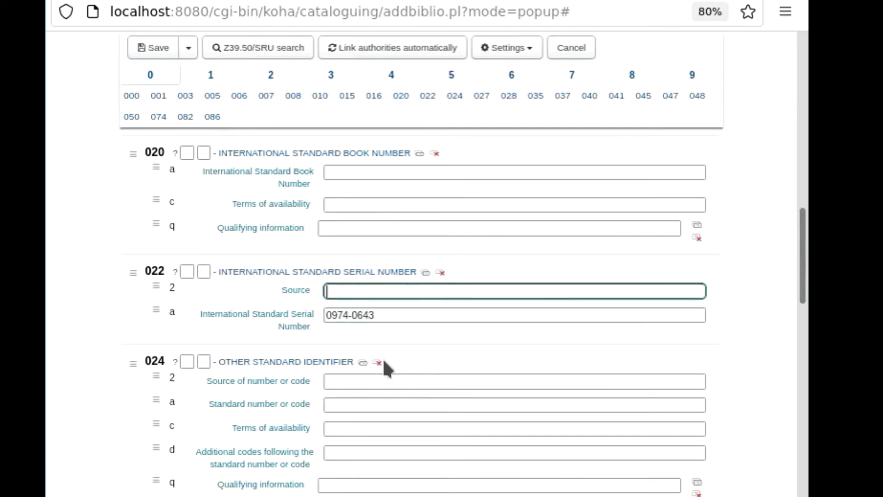
# Step: Enter DESIDOC as the Transcribing agency in field 040, leaving fields 024 to 037 blank
pyautogui.scroll(-1, 365, 369)
pyautogui.scroll(-2, 366, 373)
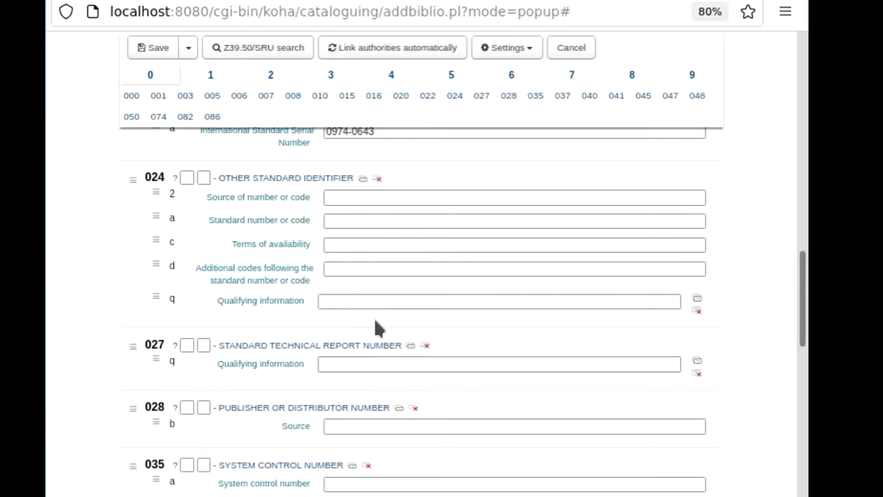
pyautogui.scroll(-2, 421, 374)
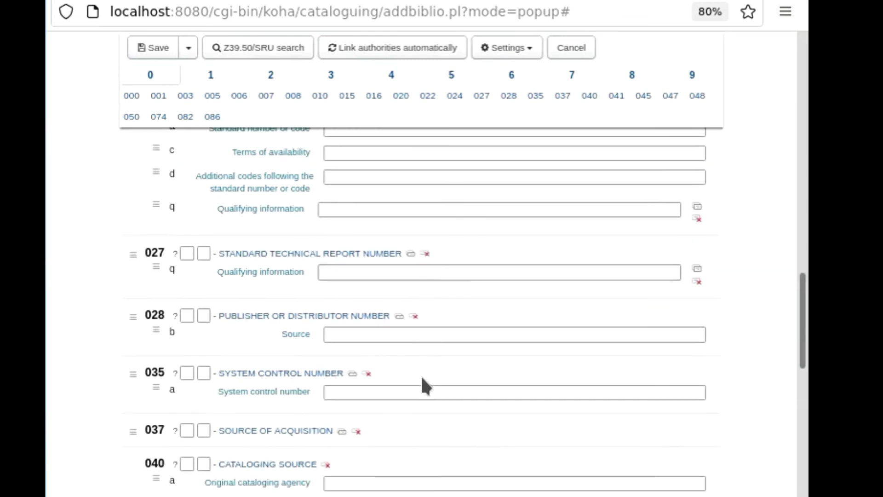
pyautogui.scroll(-3, 402, 345)
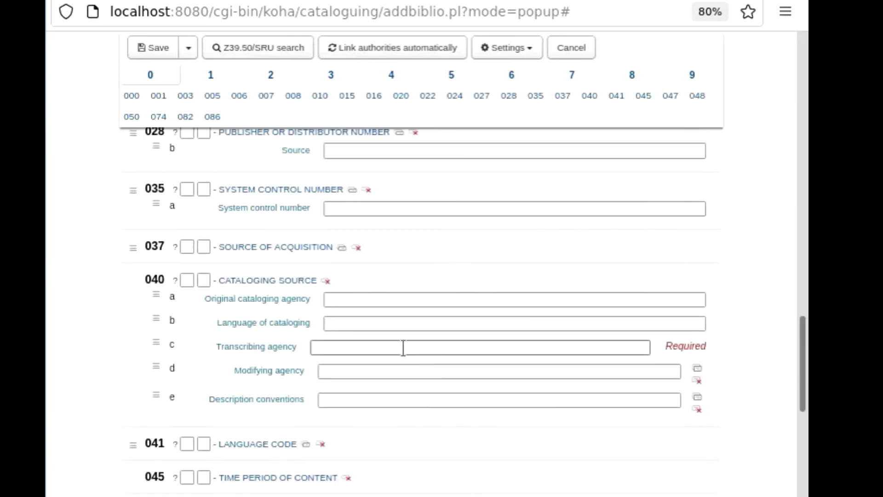
pyautogui.click(397, 348)
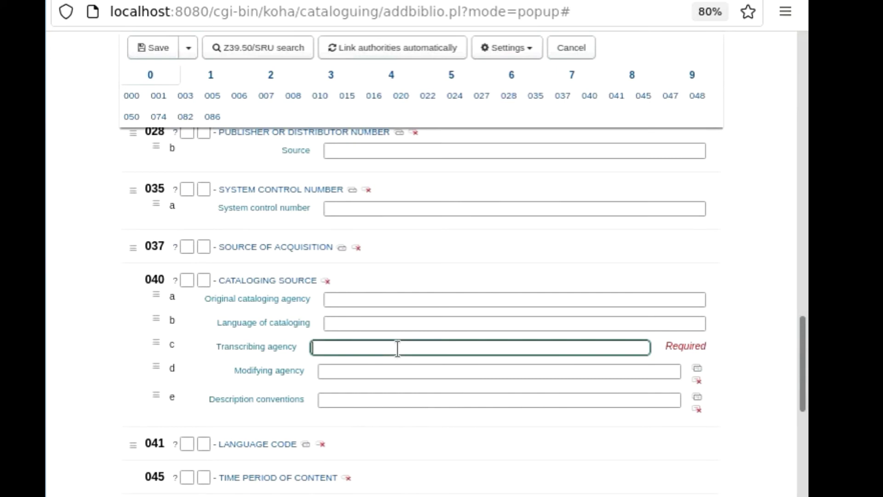
pyautogui.write('DESIDOC')
# Step: Enter 025 as the Dewey Decimal classification number in subfield a of field 082
pyautogui.scroll(-4, 389, 359)
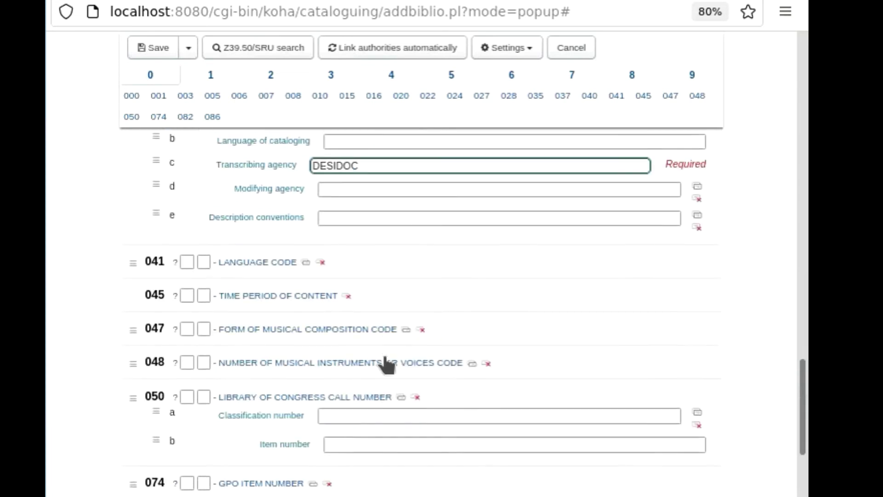
pyautogui.scroll(-5, 386, 364)
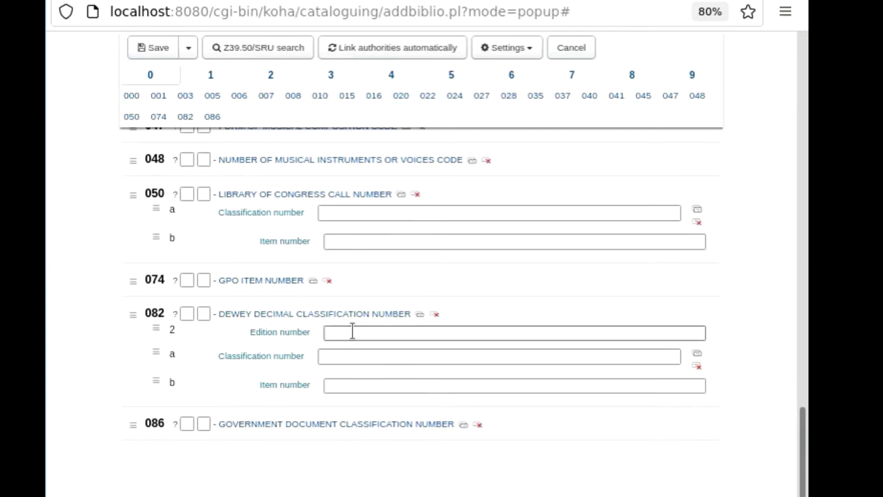
pyautogui.click(352, 356)
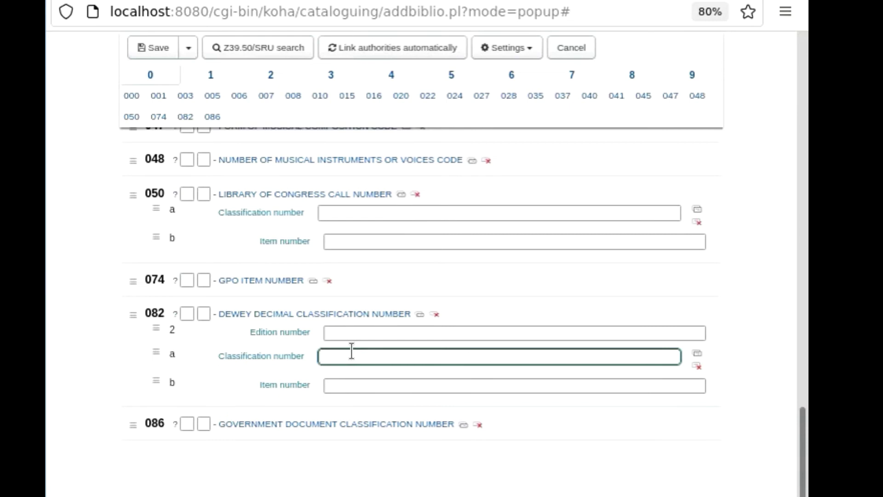
pyautogui.write('025')
# Step: In Section 1 of the record, enter DESIDOC as the corporate name in subfield a of field 110
pyautogui.scroll(20, 402, 368)
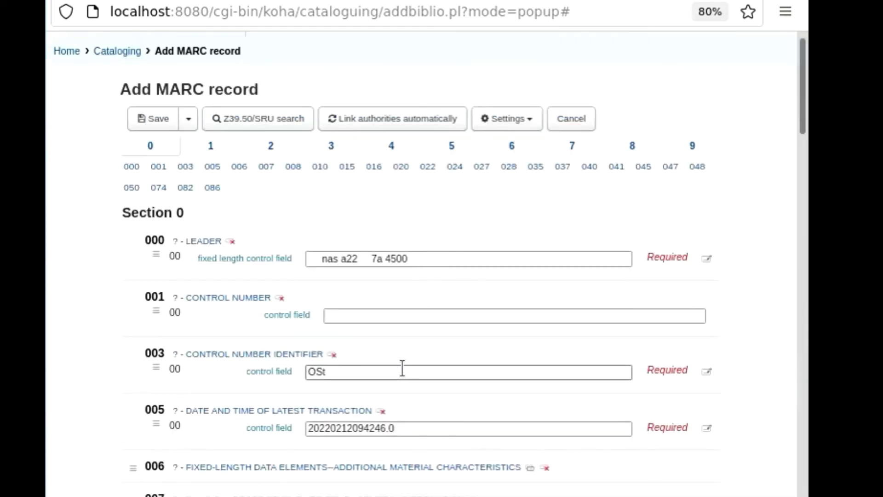
pyautogui.click(211, 146)
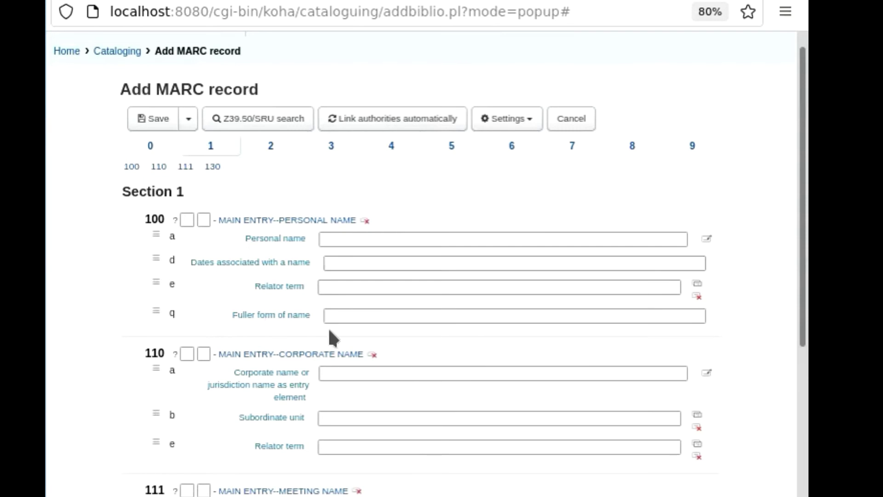
pyautogui.scroll(-3, 361, 391)
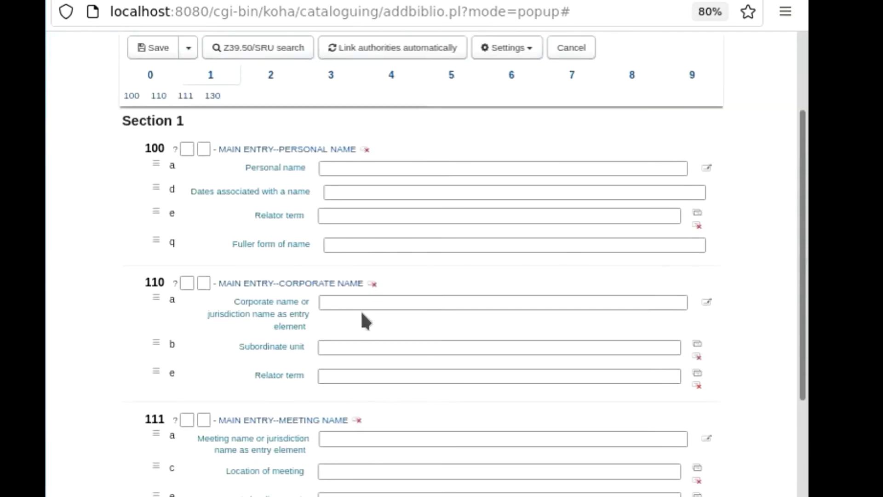
pyautogui.click(362, 301)
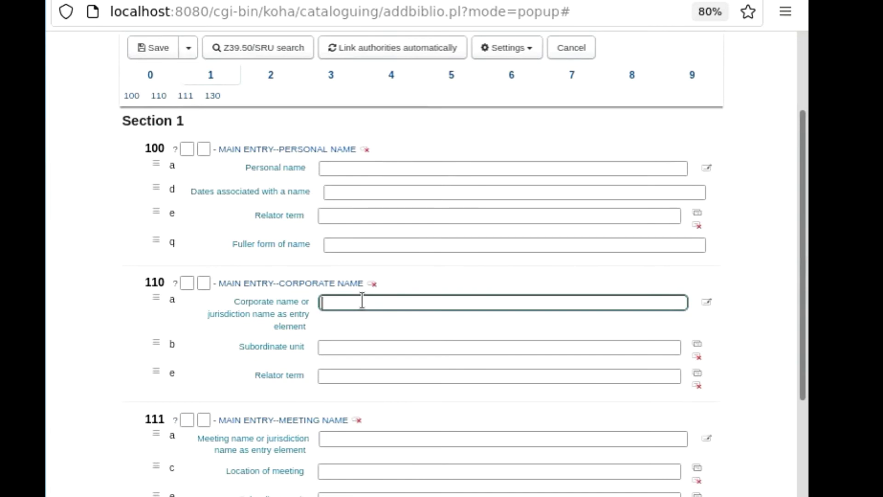
pyautogui.write('DESIDOC')
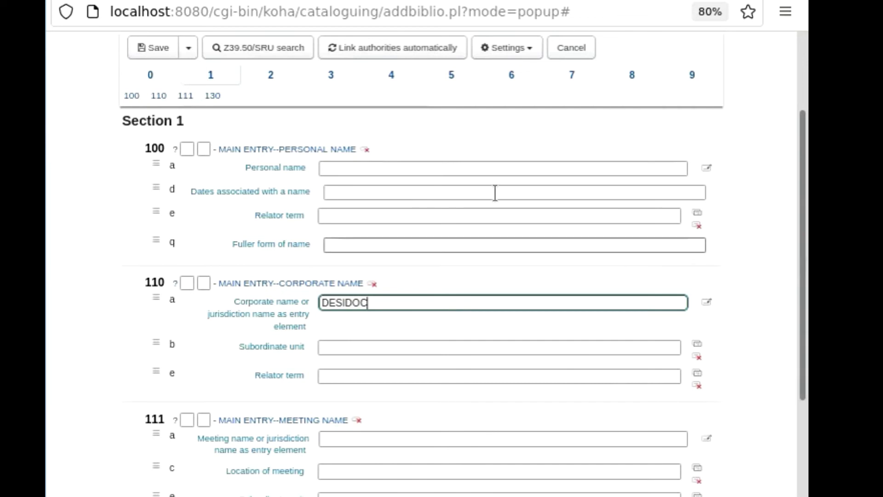
# Step: Open Section 2 of the record, switch to the Online Publishing @ DESIDOC site and copy the title DESIDOC Journal of Library & Information Technology
pyautogui.click(270, 76)
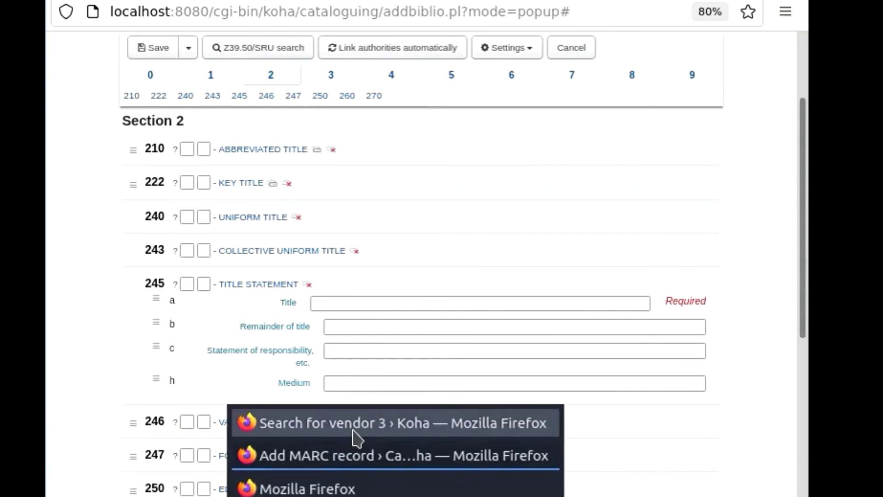
pyautogui.click(355, 428)
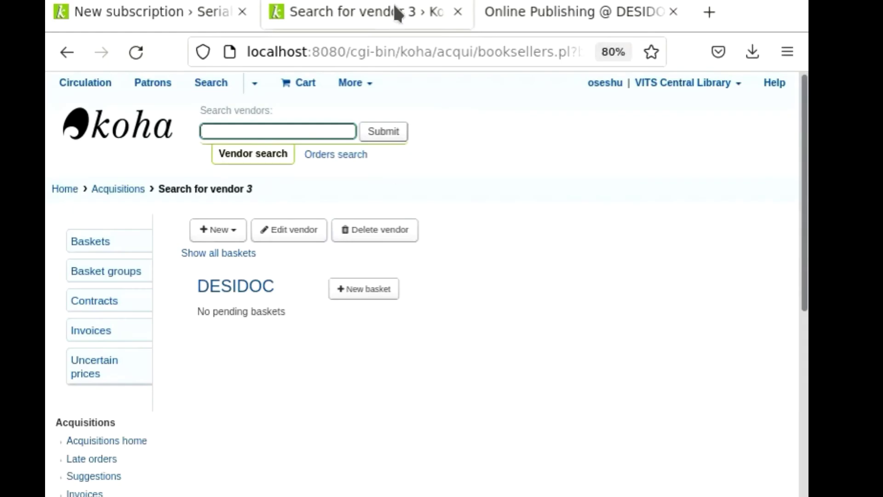
pyautogui.click(518, 8)
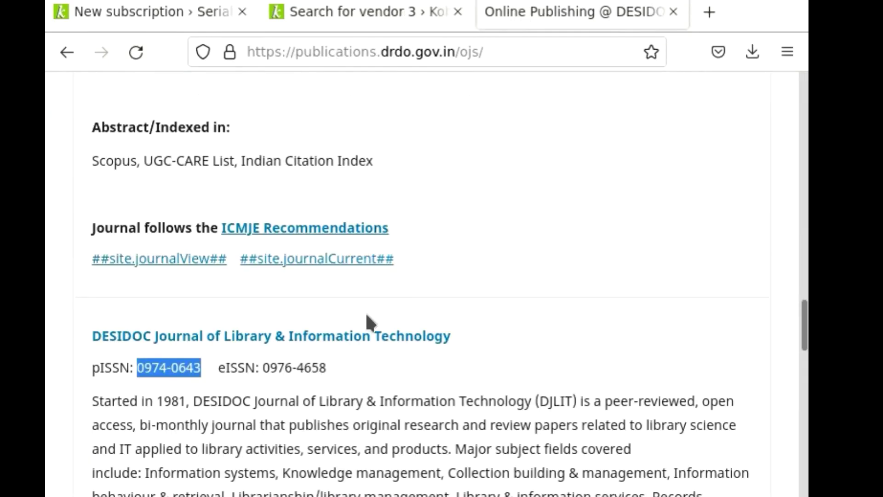
pyautogui.scroll(-2, 368, 315)
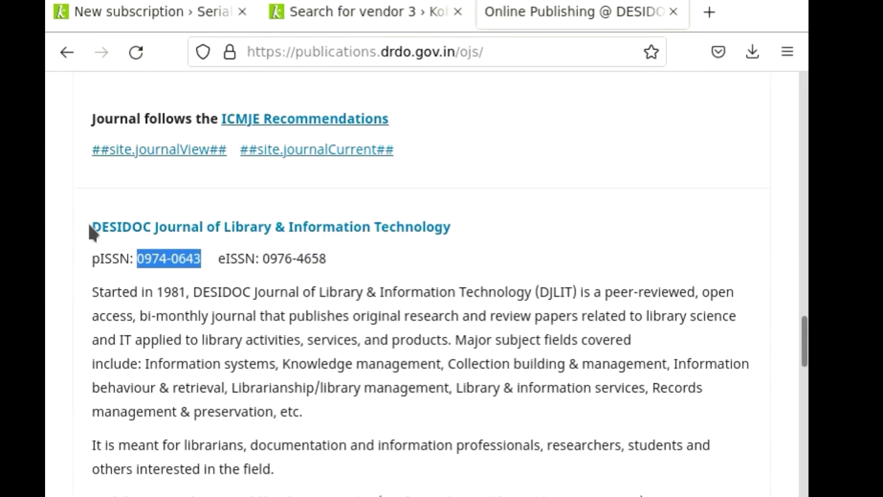
pyautogui.moveTo(94, 226)
pyautogui.mouseDown()
pyautogui.moveTo(394, 209)
pyautogui.moveTo(552, 221)
pyautogui.moveTo(349, 235)
pyautogui.moveTo(95, 227)
pyautogui.mouseUp()
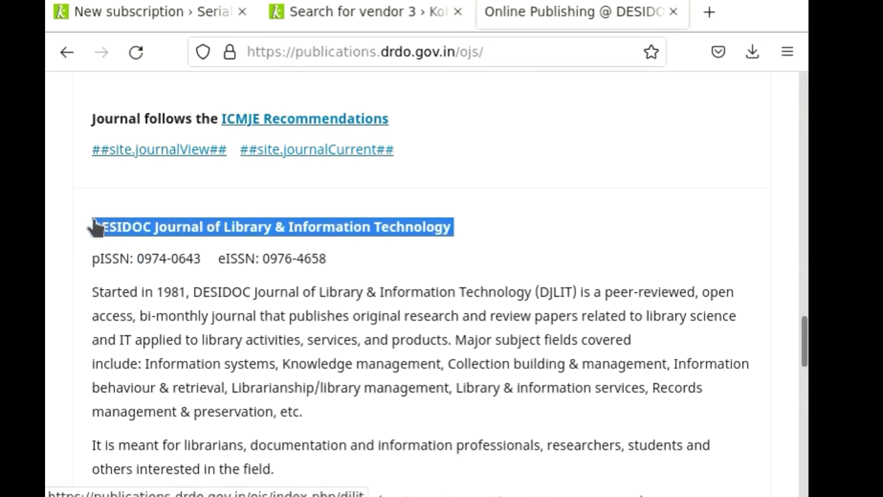
pyautogui.rightClick(129, 224)
pyautogui.click(173, 411)
pyautogui.moveTo(276, 496)
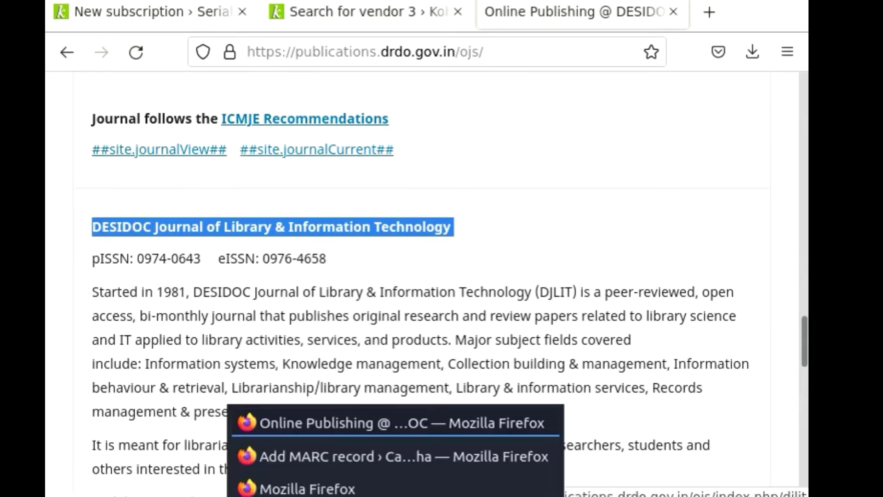
# Step: Return to the MARC record and paste DESIDOC Journal of Library & Information Technology into the Title subfield of field 245
pyautogui.click(373, 455)
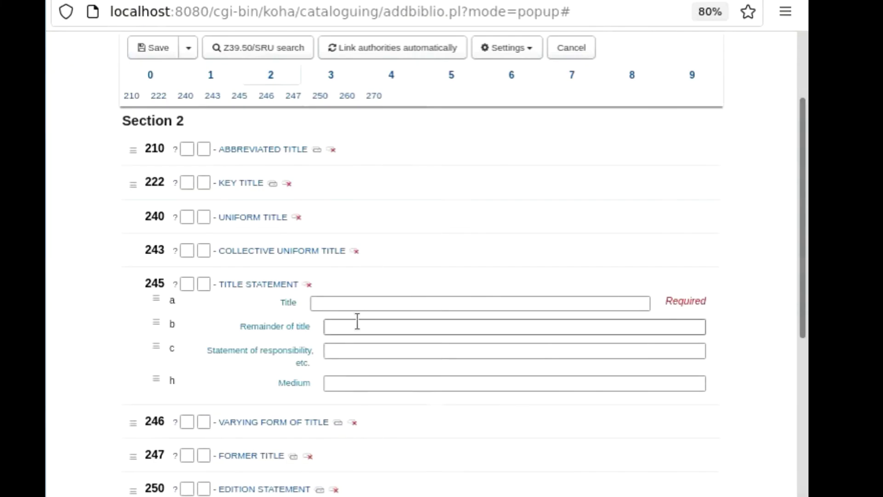
pyautogui.click(359, 304)
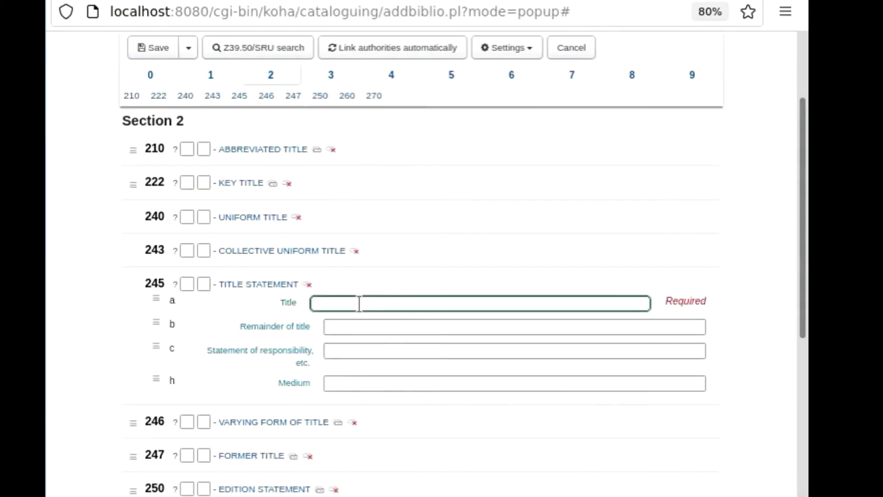
pyautogui.hotkey('ctrl', 'v')
# Step: Fill field 260 with New Delhi as place of publication, DESIDOC as publisher and 1981 as date of publication
pyautogui.scroll(-1, 359, 382)
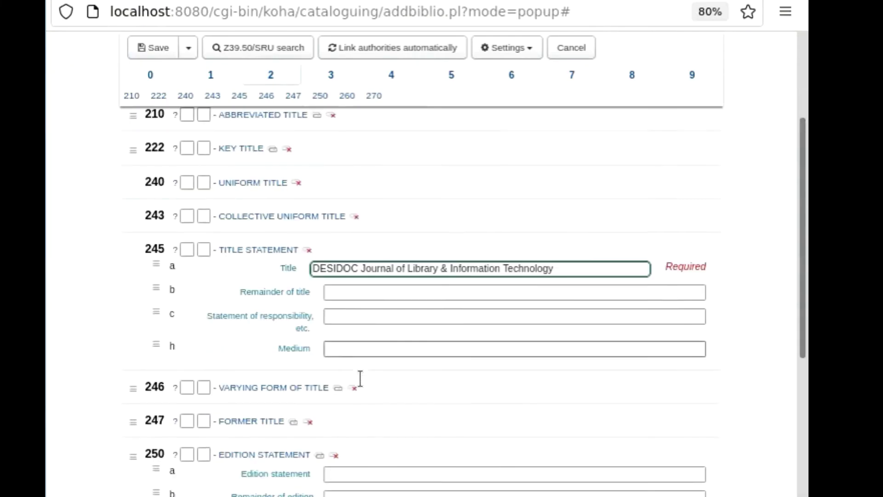
pyautogui.scroll(-4, 361, 378)
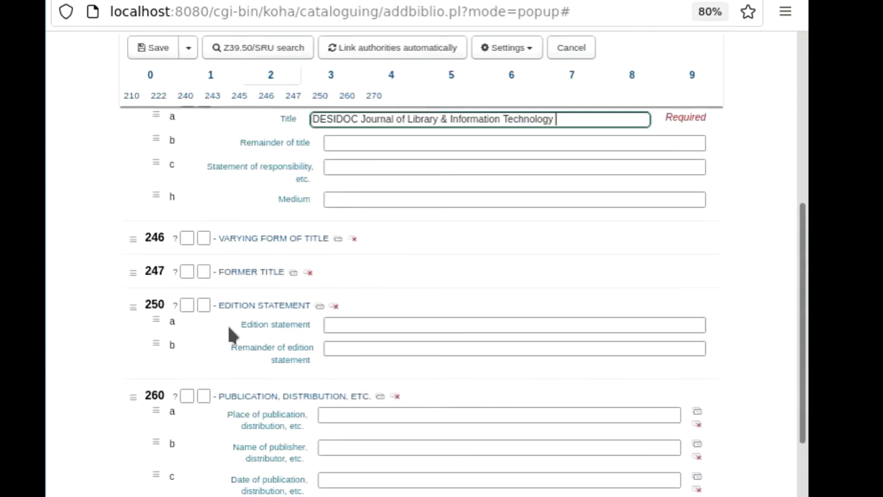
pyautogui.scroll(-3, 363, 418)
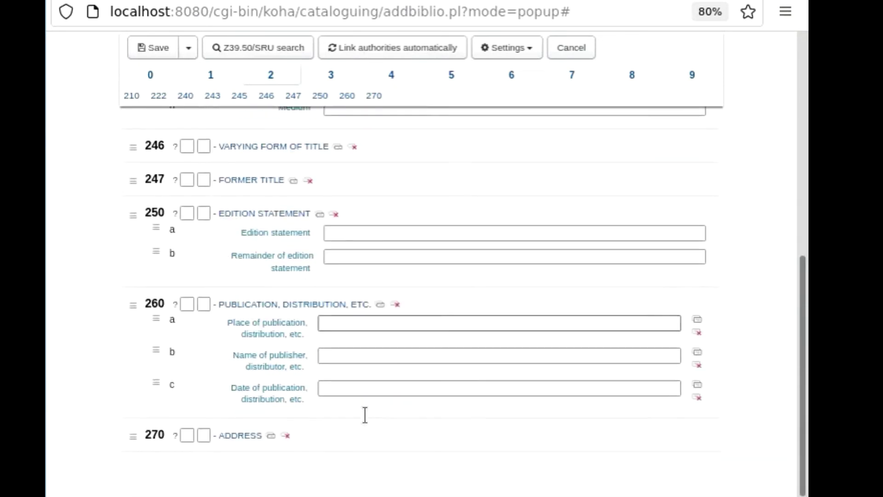
pyautogui.click(361, 327)
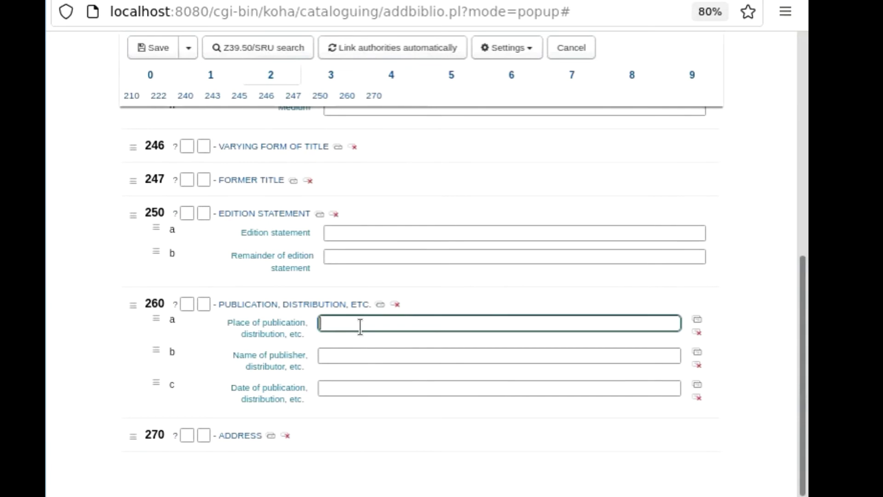
pyautogui.write('New Delhii')
pyautogui.click(343, 358)
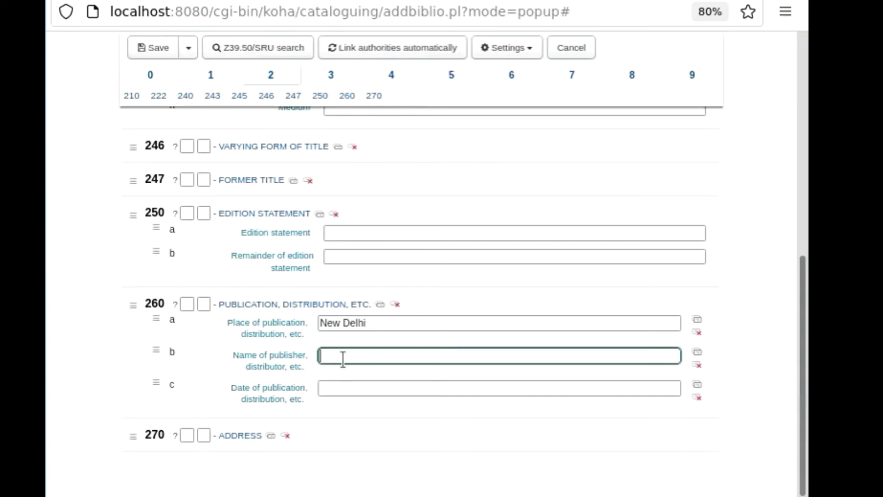
pyautogui.write('DESIDOC')
pyautogui.click(343, 389)
pyautogui.write('1982')
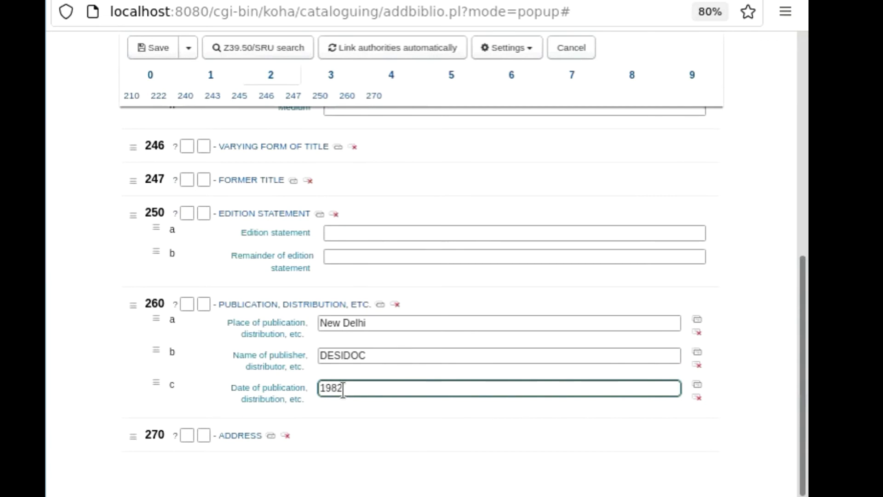
pyautogui.press('BackSpace')
pyautogui.write('1')
# Step: Look through Sections 3 to 8 of the record, including the electronic location and access field 856, leaving their fields blank
pyautogui.scroll(10, 353, 376)
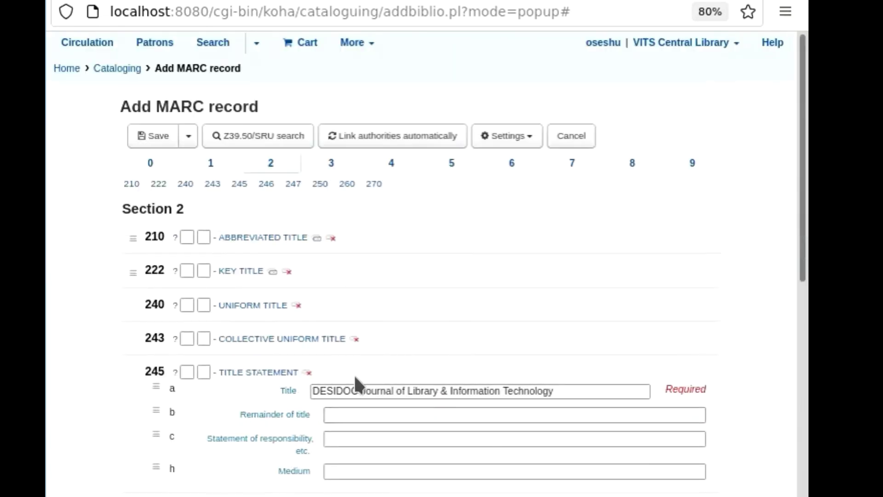
pyautogui.click(337, 173)
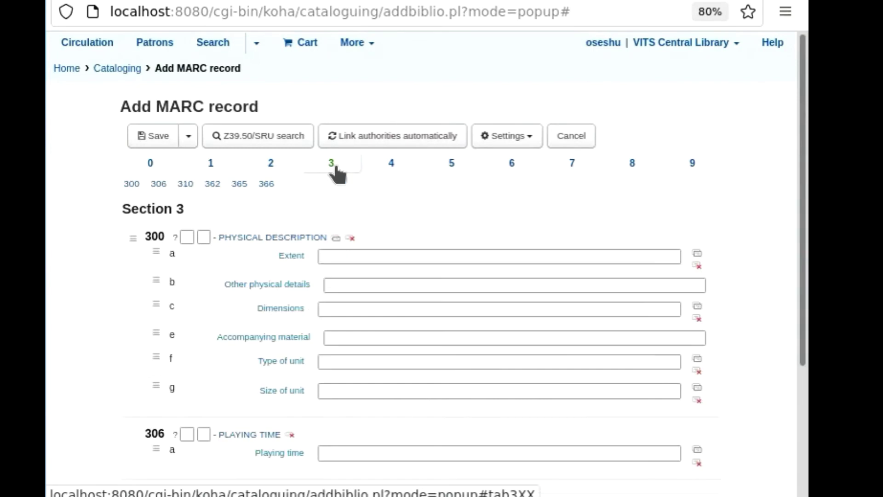
pyautogui.click(391, 165)
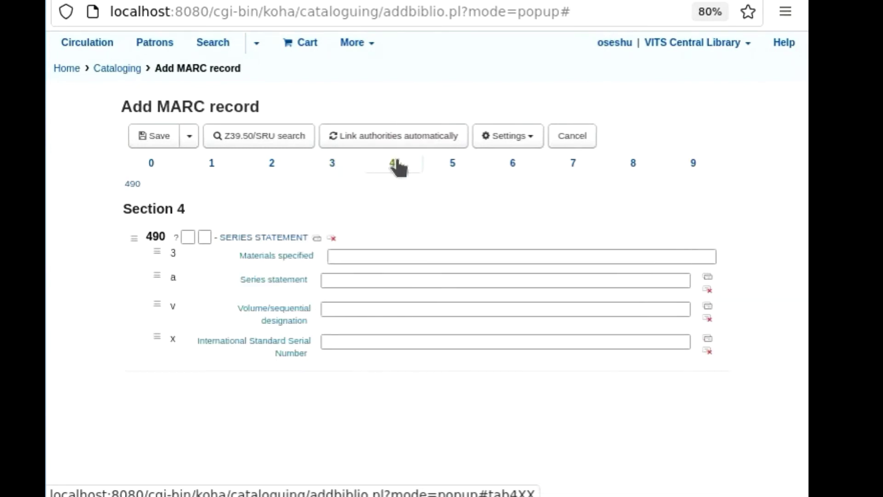
pyautogui.click(451, 170)
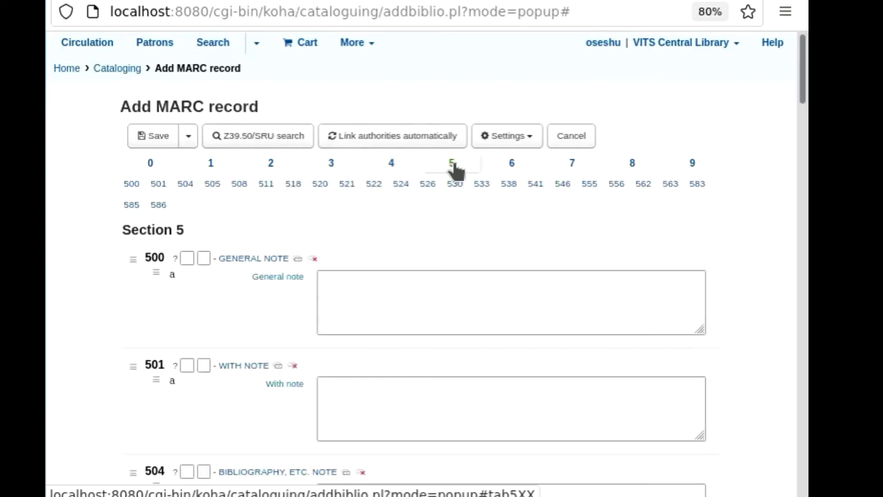
pyautogui.click(514, 166)
pyautogui.click(567, 166)
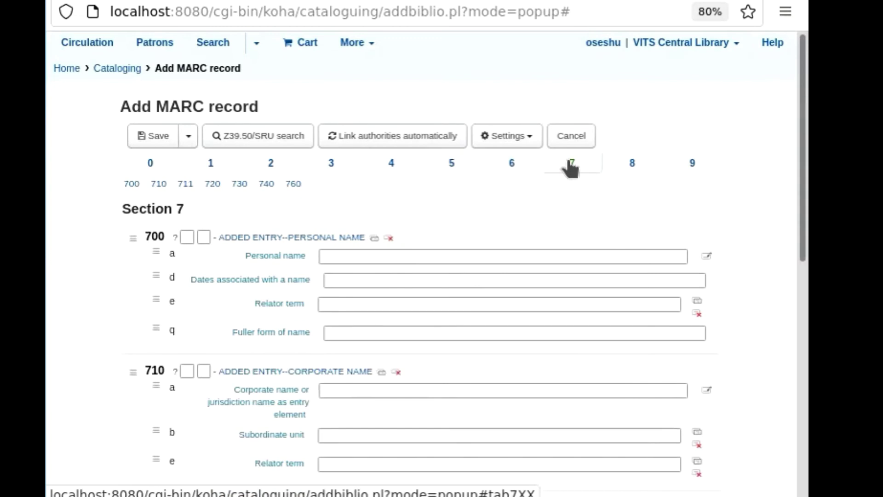
pyautogui.click(628, 166)
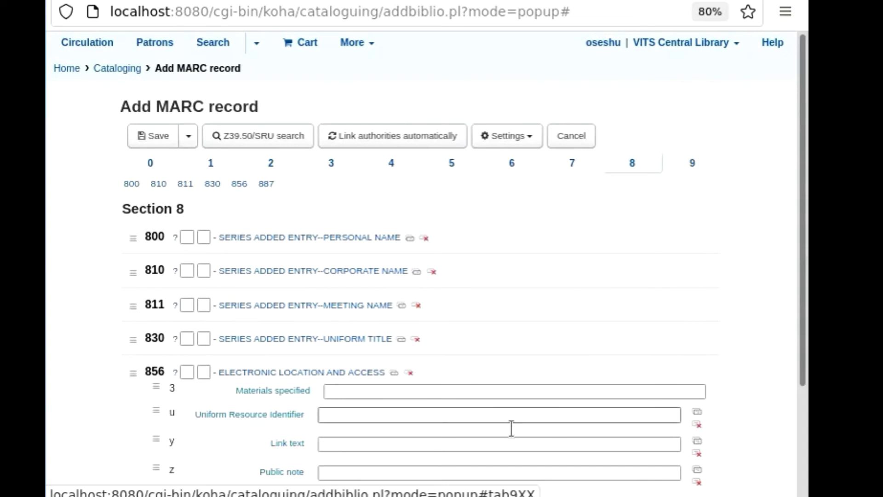
pyautogui.scroll(-2, 409, 383)
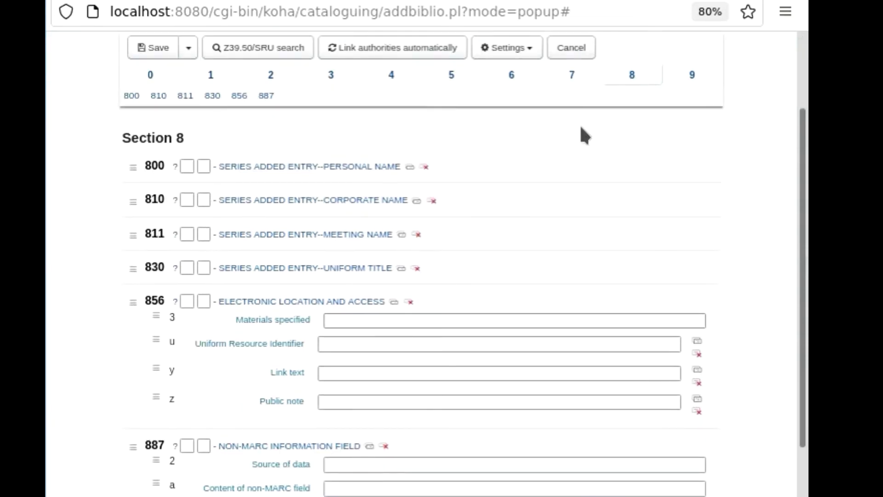
pyautogui.scroll(2, 582, 131)
# Step: Set the Koha item type in field 942 of Section 9 to Journal and save the MARC record
pyautogui.click(684, 166)
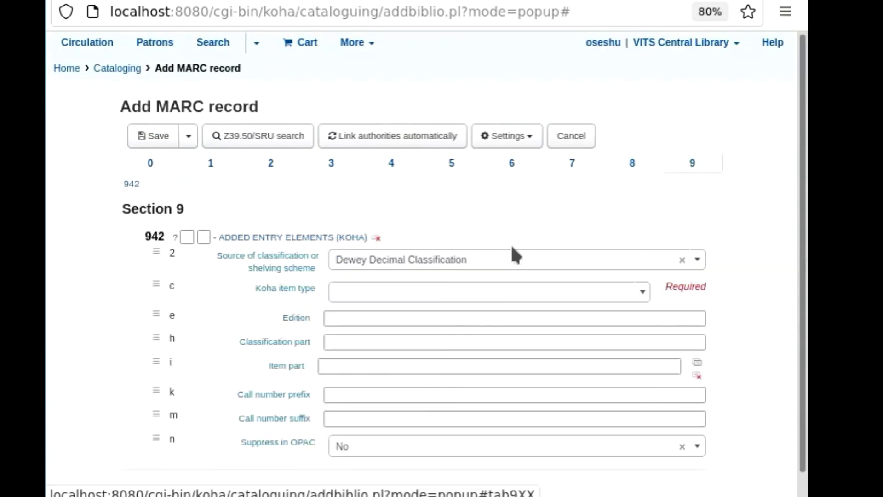
pyautogui.click(642, 291)
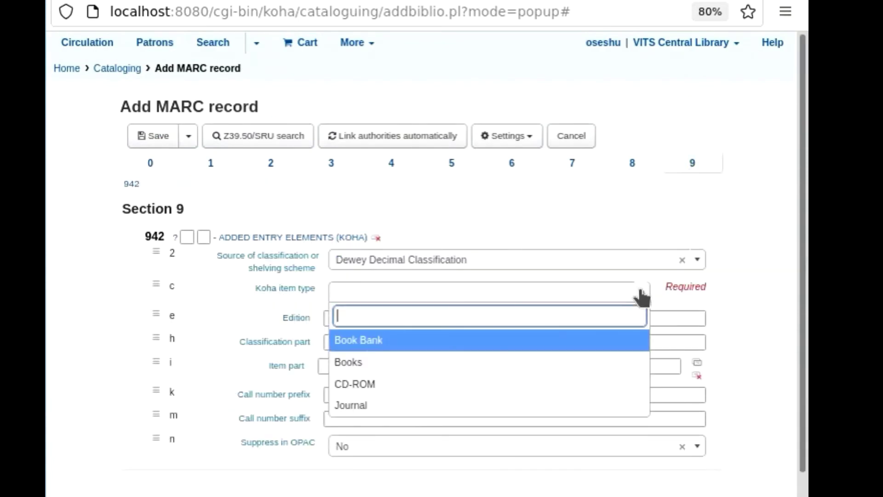
pyautogui.click(361, 410)
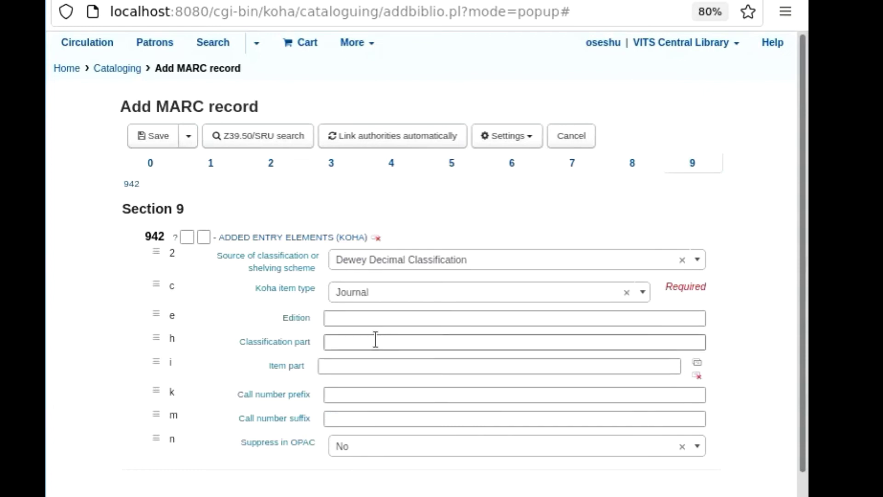
pyautogui.scroll(-1, 375, 338)
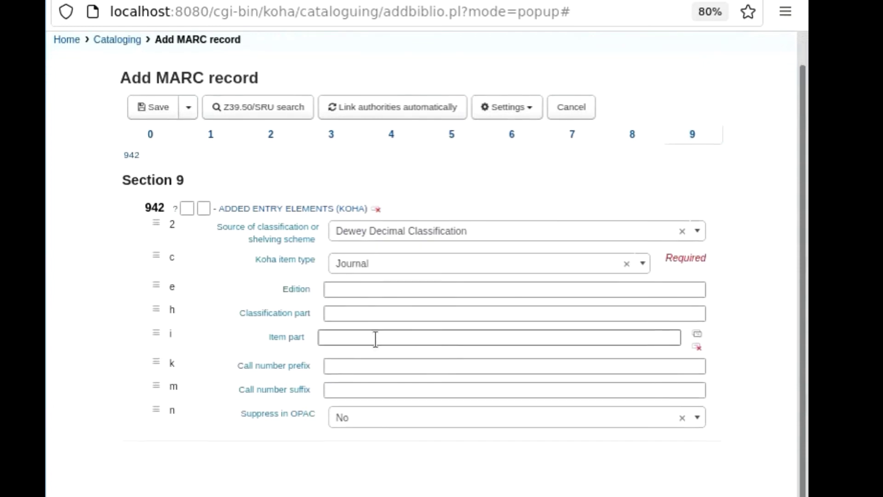
pyautogui.click(156, 110)
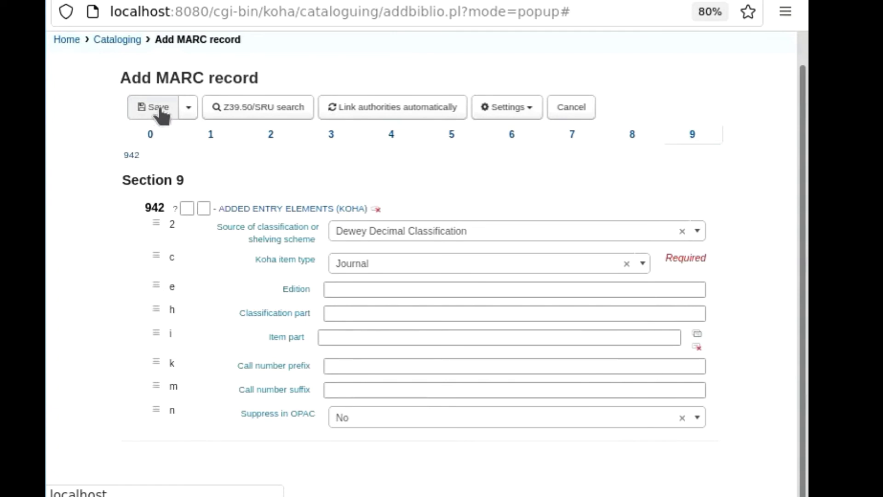
pyautogui.click(159, 108)
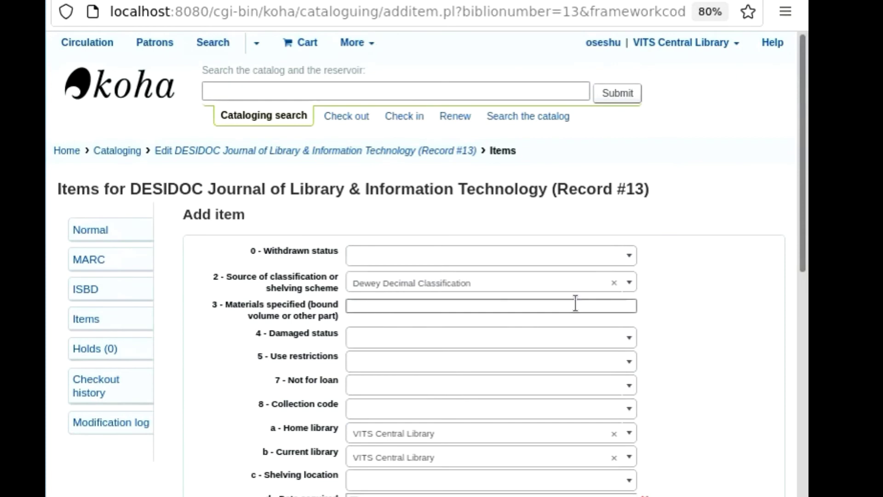
# Step: Look through the Add item form of the saved record and return to the new subscription form
pyautogui.scroll(-4, 576, 303)
pyautogui.scroll(-5, 575, 302)
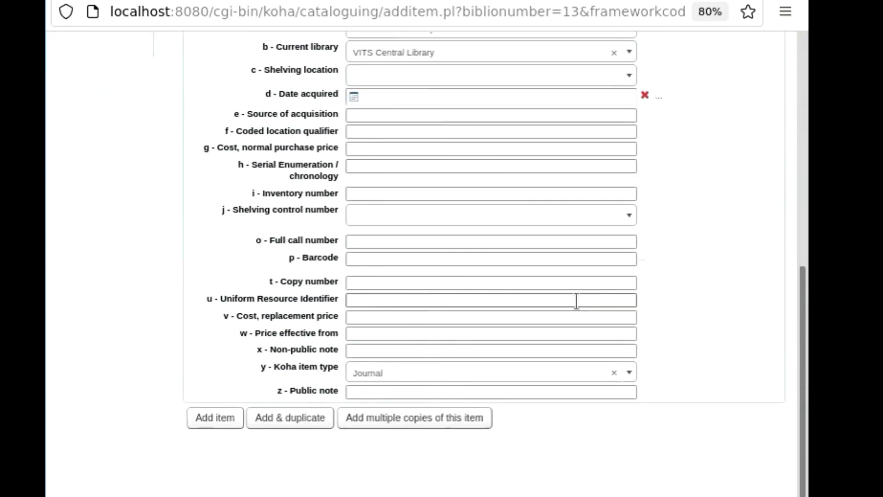
pyautogui.scroll(10, 576, 302)
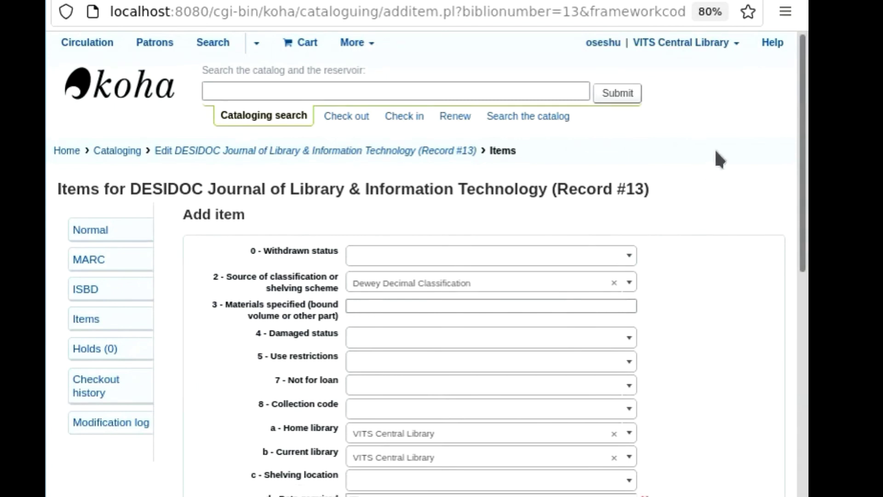
pyautogui.scroll(-2, 720, 143)
pyautogui.scroll(2, 759, 28)
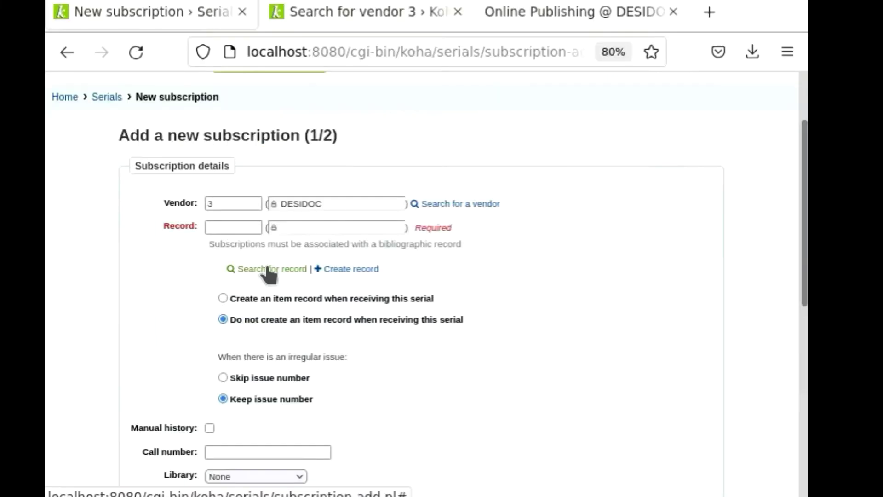
# Step: Search the catalog for desidoc and choose DESIDOC Journal of Library & Information Technology as the subscription's record
pyautogui.click(269, 268)
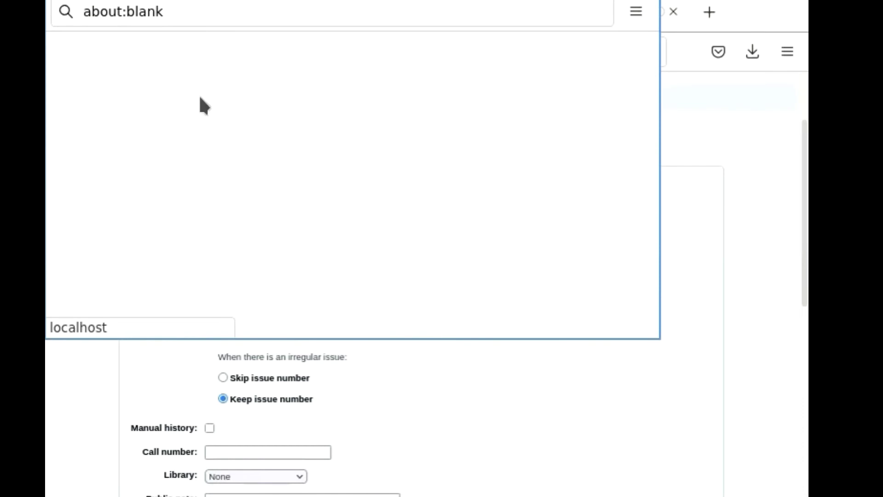
pyautogui.click(145, 118)
pyautogui.write('de')
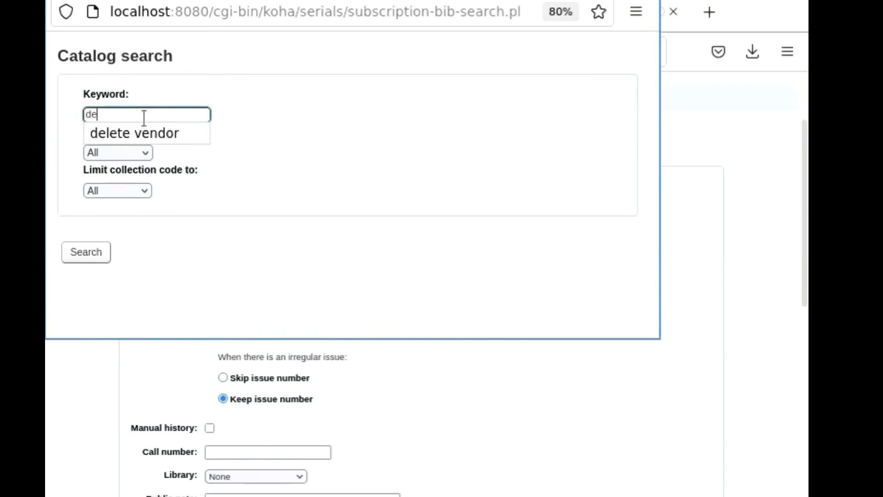
pyautogui.write('sido')
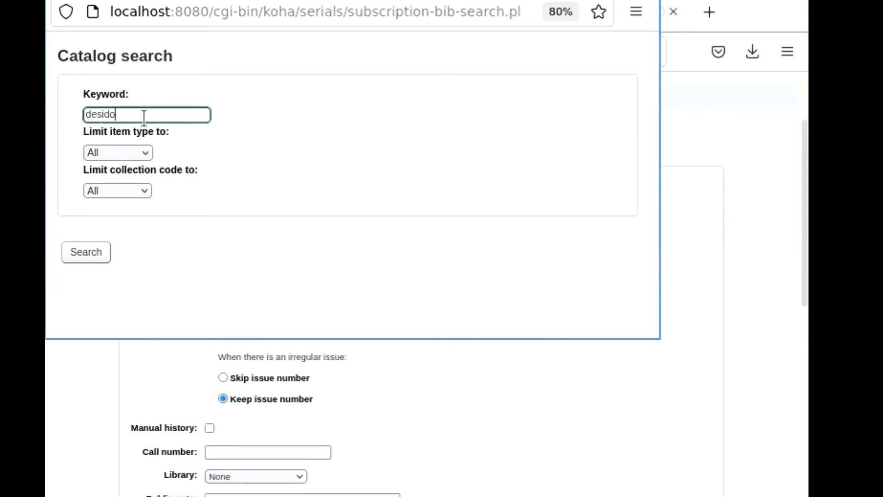
pyautogui.write('c')
pyautogui.click(87, 260)
pyautogui.click(87, 253)
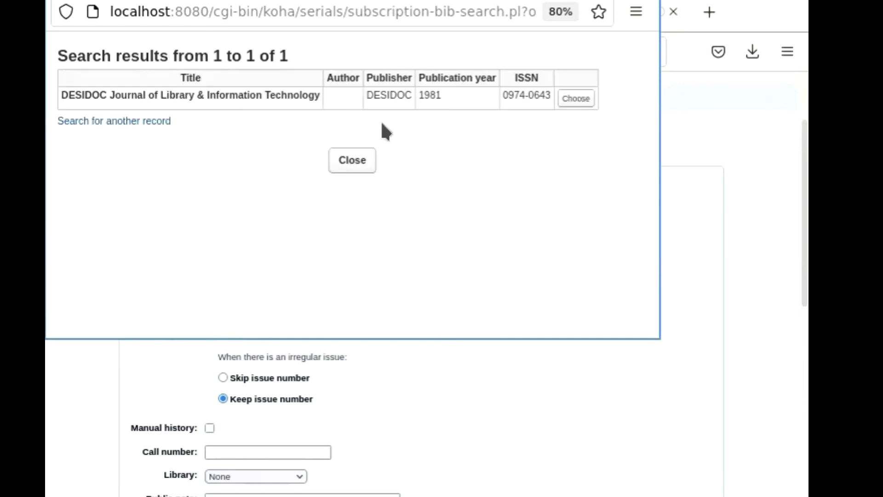
pyautogui.click(571, 101)
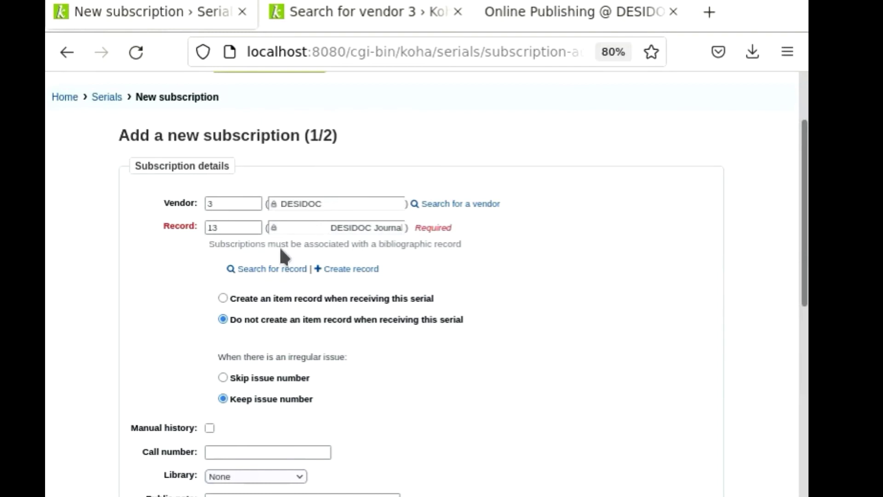
# Step: Set the subscription's call number to 025 and its library to VITS Central Library
pyautogui.scroll(-2, 282, 305)
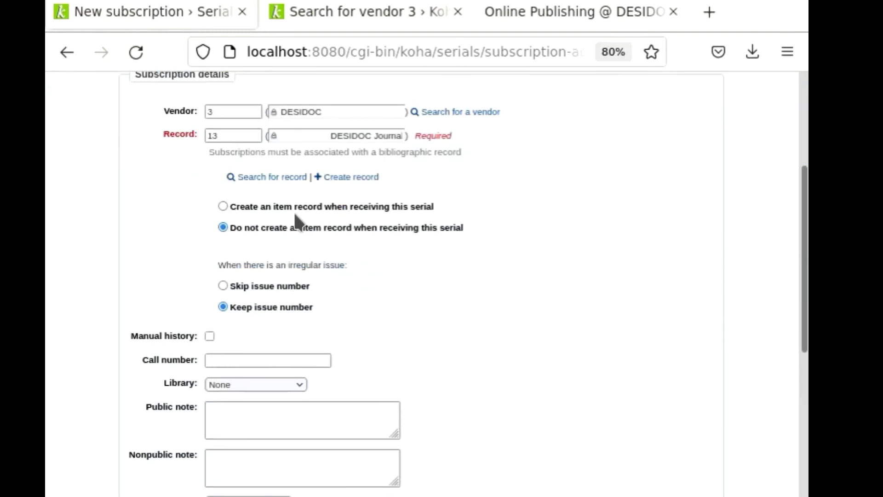
pyautogui.click(224, 207)
pyautogui.scroll(-2, 395, 274)
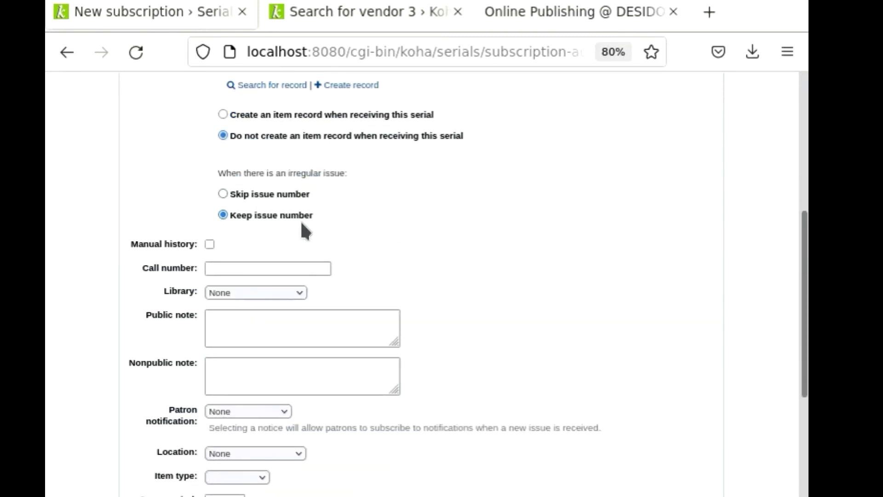
pyautogui.scroll(-2, 262, 262)
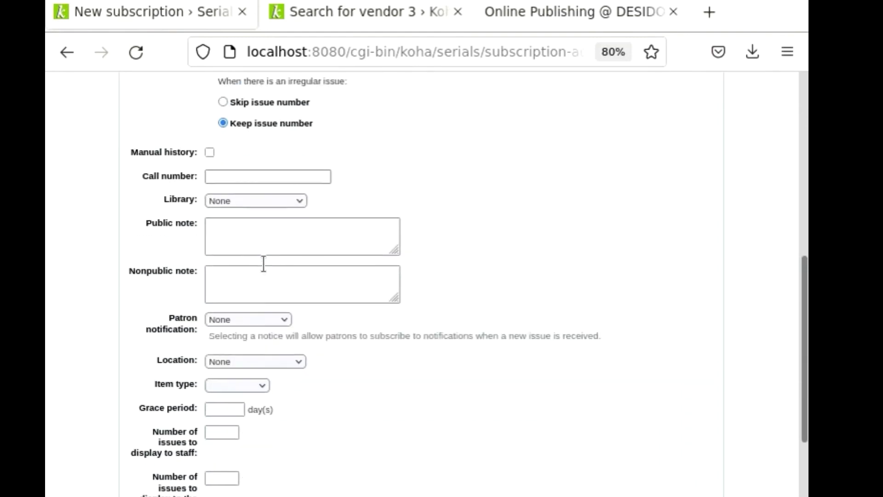
pyautogui.click(233, 178)
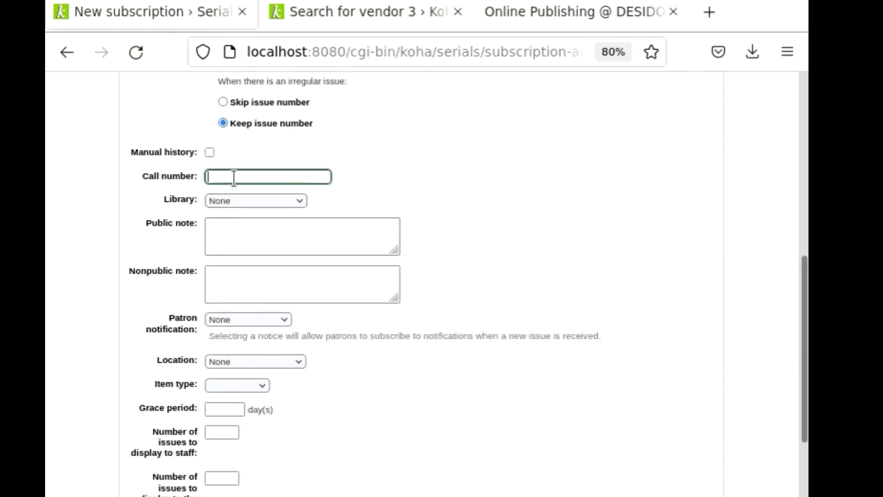
pyautogui.write('025')
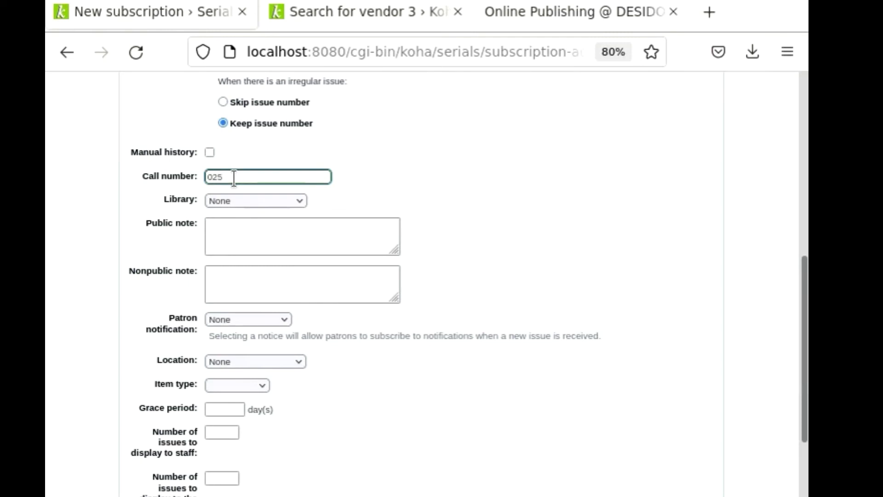
pyautogui.click(246, 198)
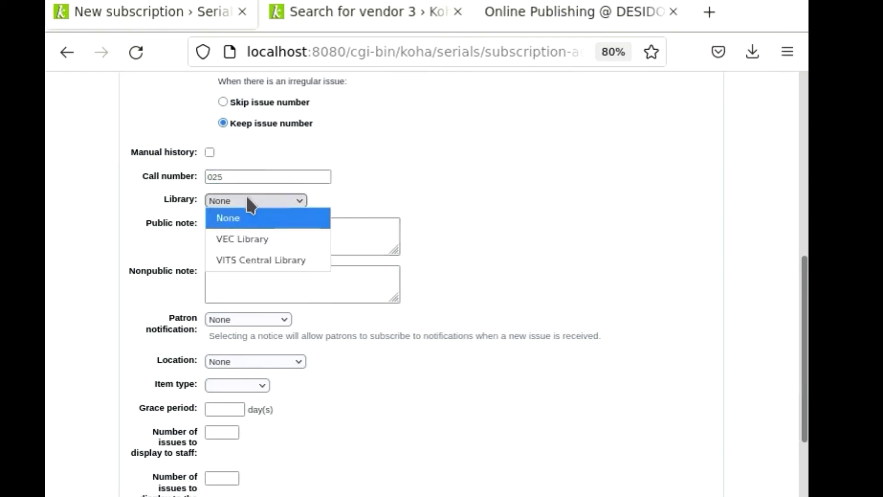
pyautogui.click(260, 259)
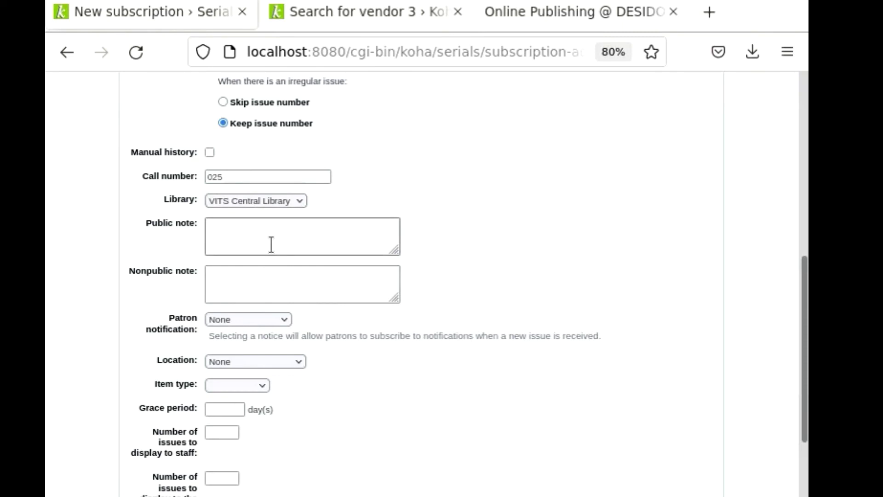
# Step: Look through the public and nonpublic note fields and the patron notification and location options of the subscription
pyautogui.click(230, 230)
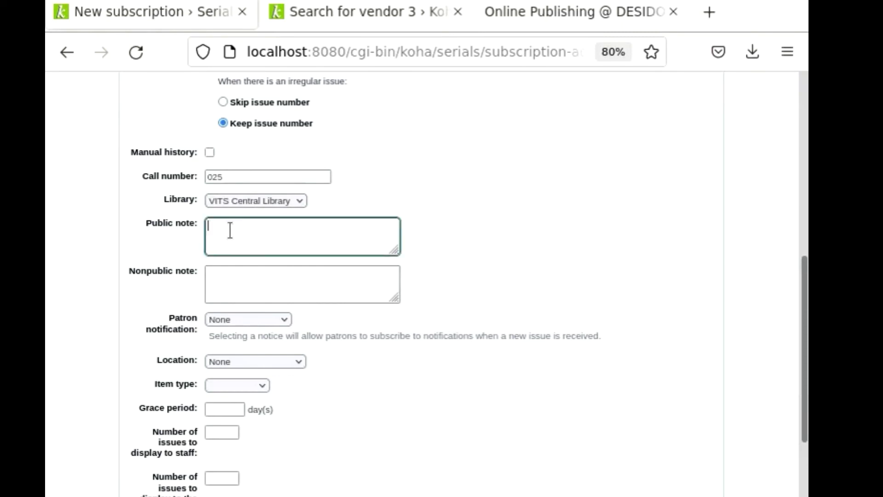
pyautogui.click(236, 277)
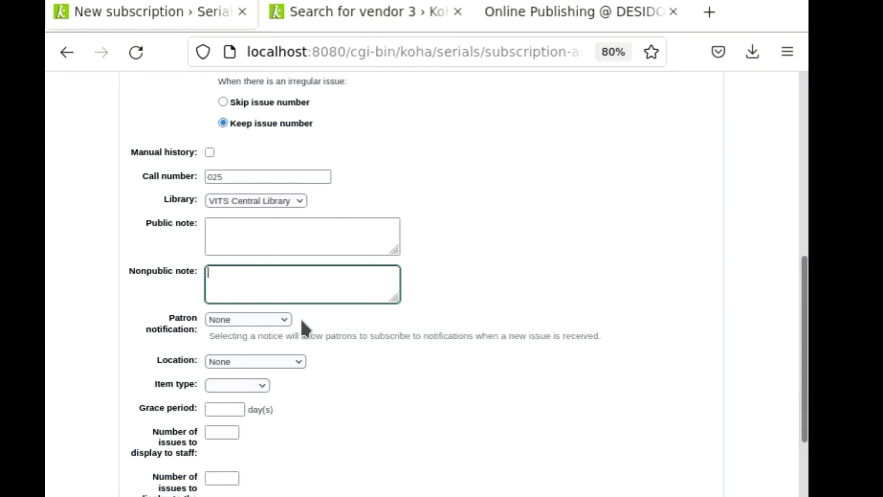
pyautogui.scroll(-3, 303, 322)
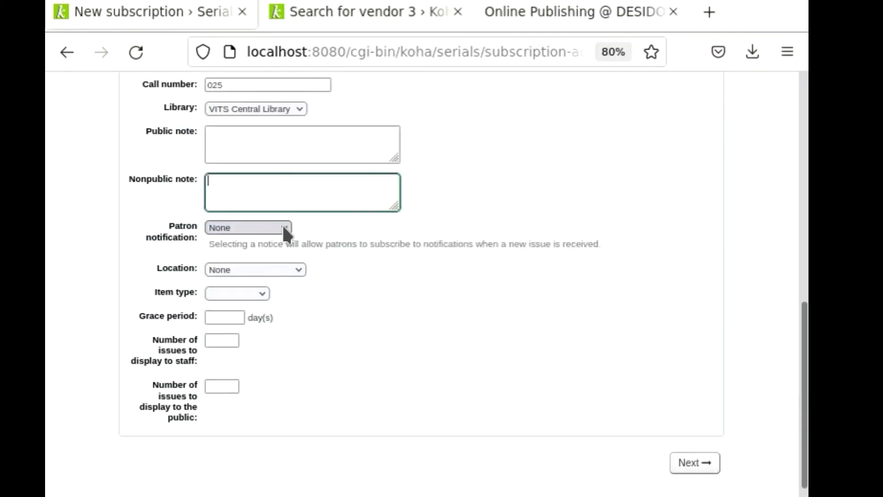
pyautogui.click(283, 227)
pyautogui.click(284, 227)
pyautogui.click(285, 268)
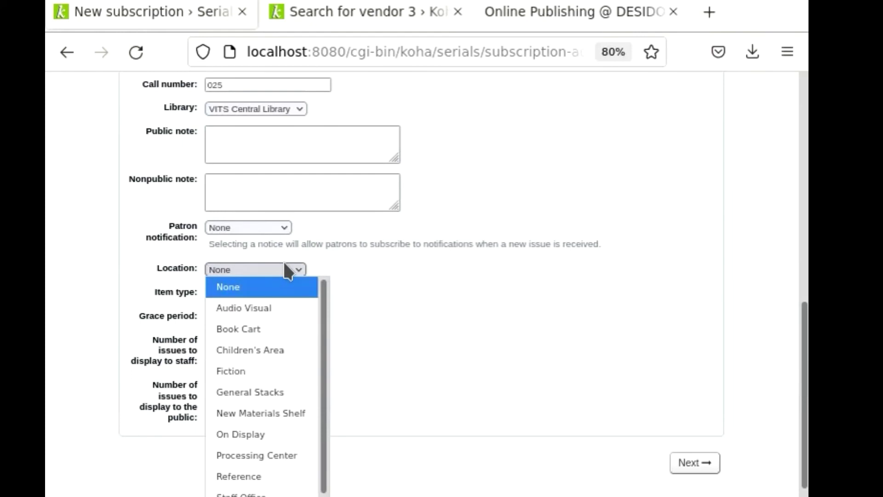
pyautogui.click(284, 267)
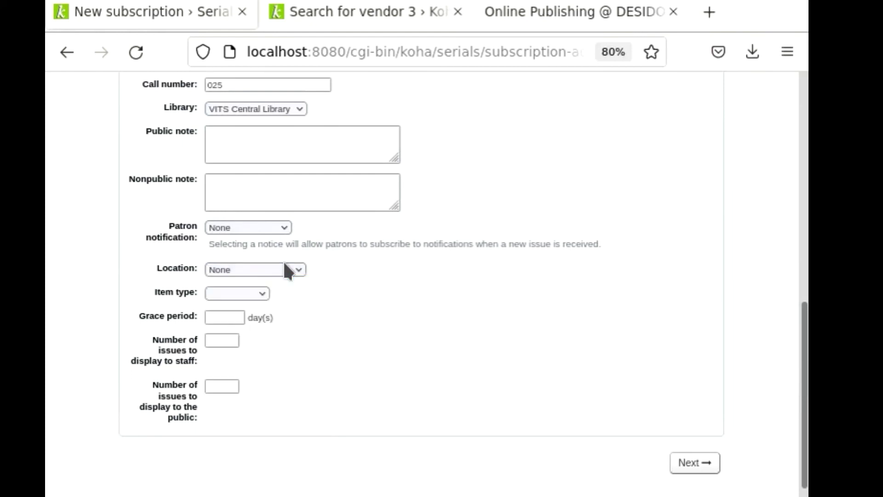
# Step: Set the subscription's item type to Journal and its grace period to 10 days
pyautogui.click(245, 293)
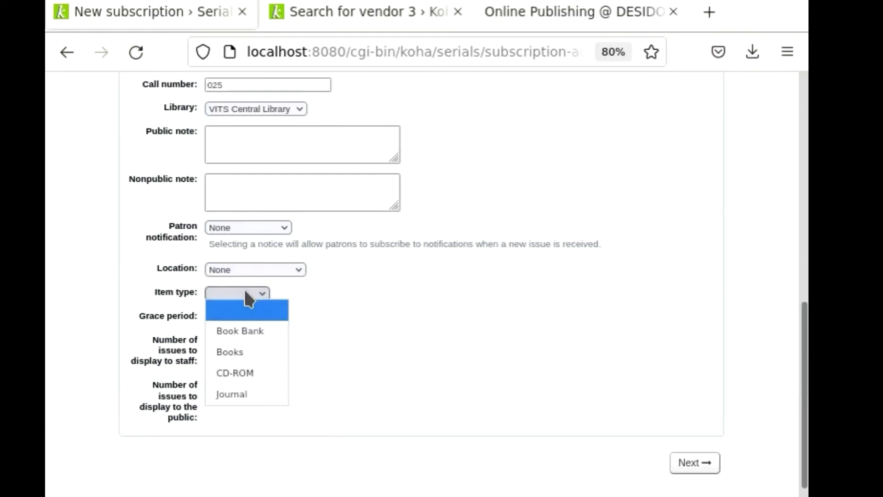
pyautogui.click(244, 395)
pyautogui.click(218, 318)
pyautogui.write('10')
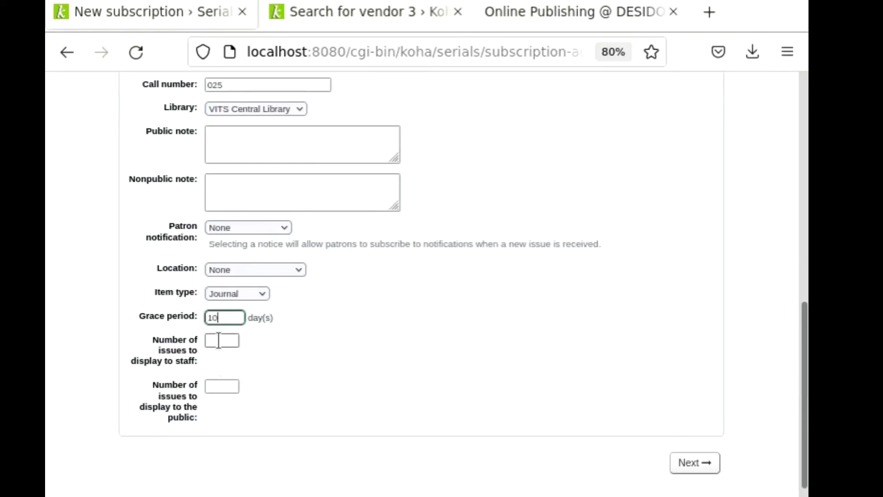
# Step: Set the number of issues displayed to staff and to the public to 6 each, and continue to serials planning
pyautogui.click(218, 341)
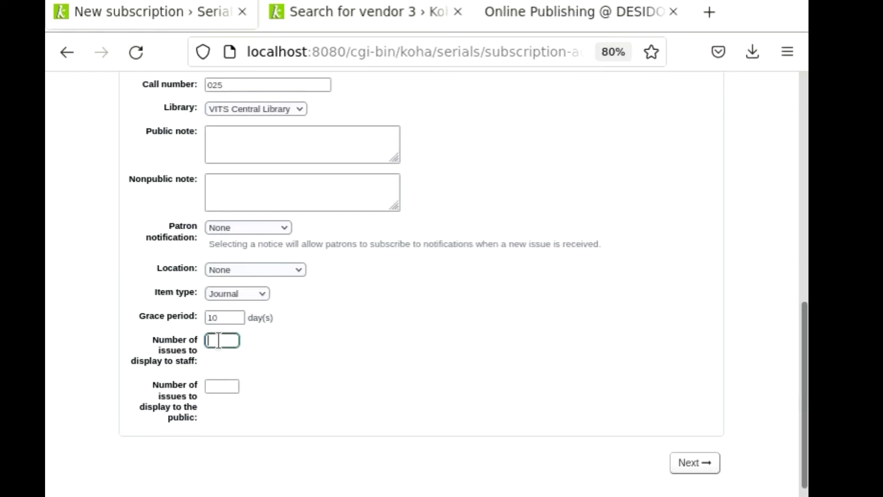
pyautogui.write('6')
pyautogui.click(216, 387)
pyautogui.write('6')
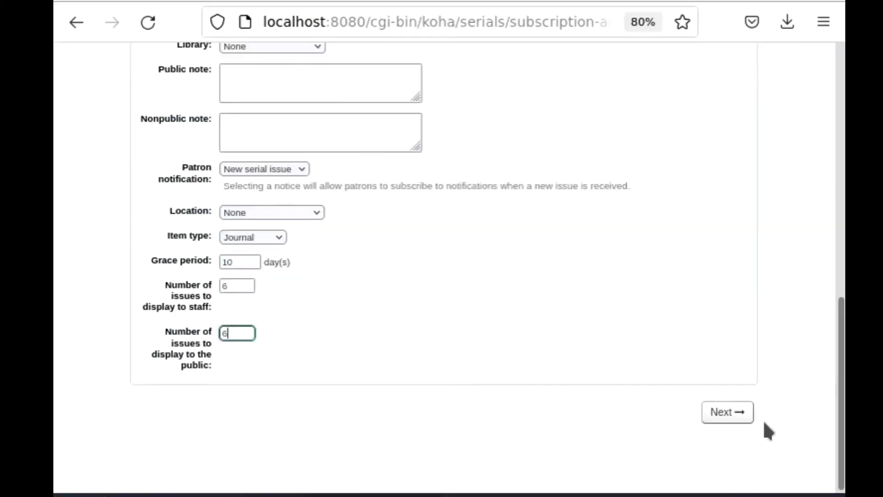
pyautogui.click(742, 412)
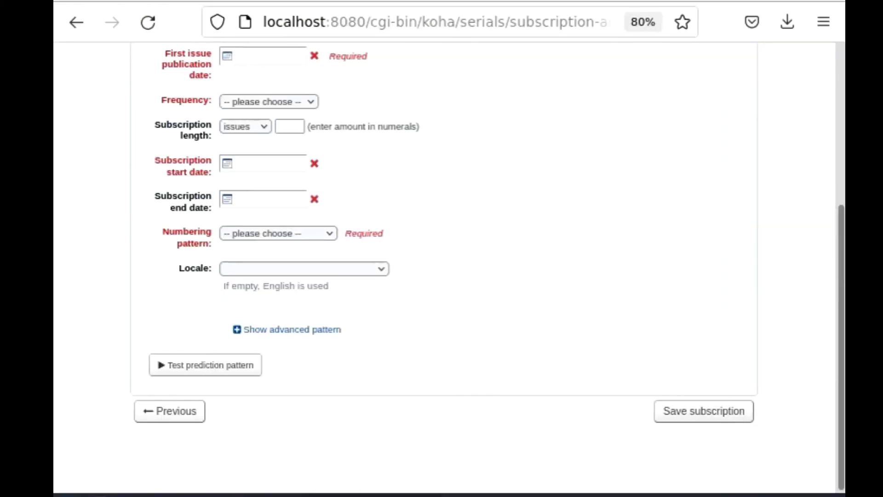
# Step: Set the first issue publication date in serials planning to 01/01/2022
pyautogui.moveTo(841, 226); pyautogui.dragTo(840, 85)
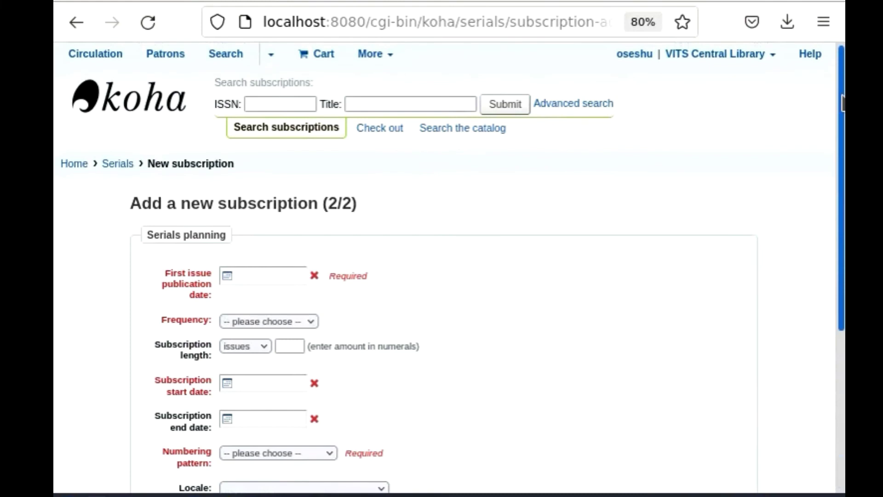
pyautogui.scroll(-3, 225, 253)
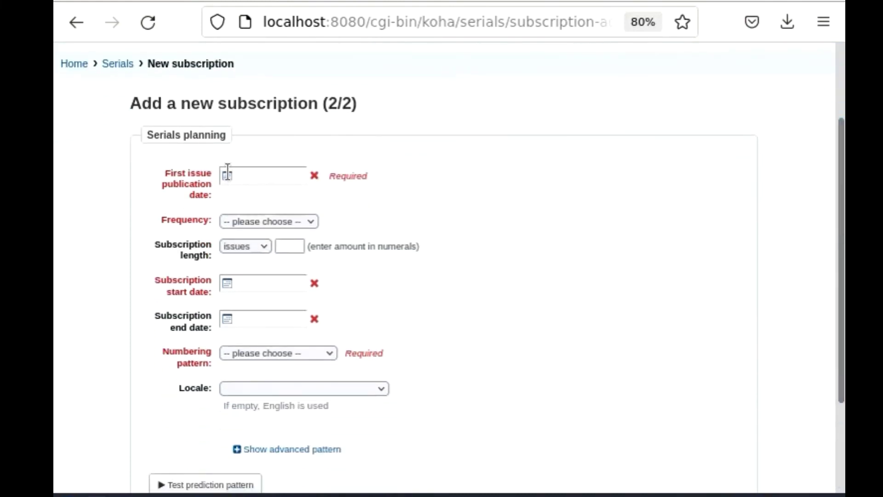
pyautogui.click(227, 173)
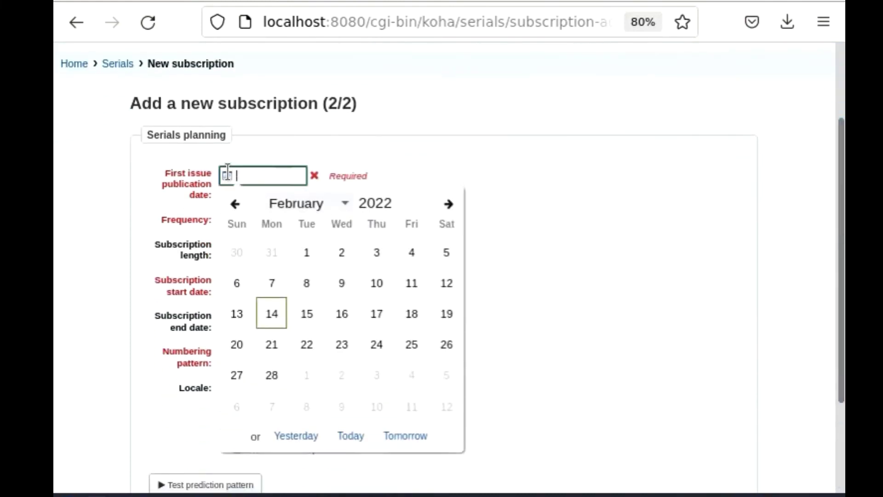
pyautogui.click(235, 205)
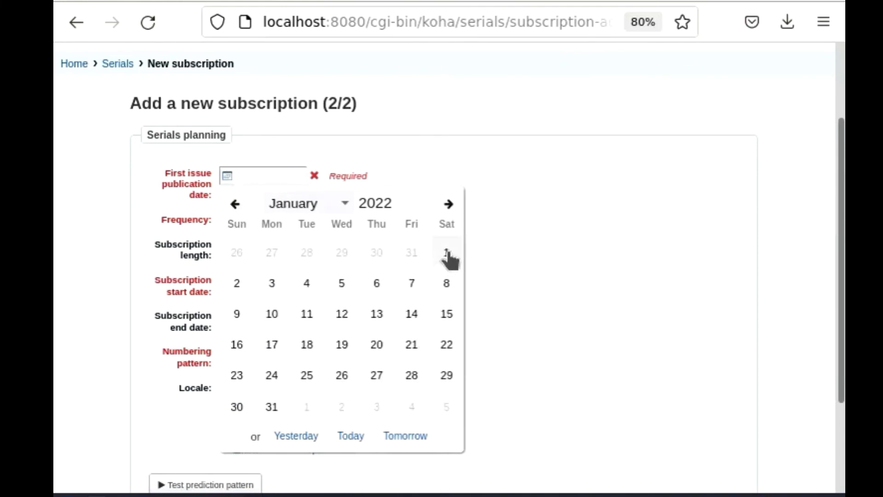
pyautogui.click(447, 254)
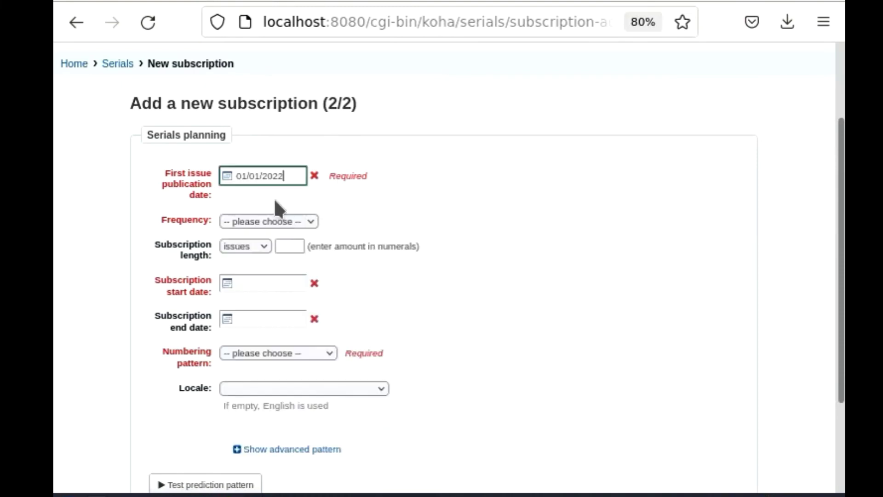
# Step: Set the publication frequency to 1/2 months and the subscription length to 6 issues
pyautogui.click(305, 225)
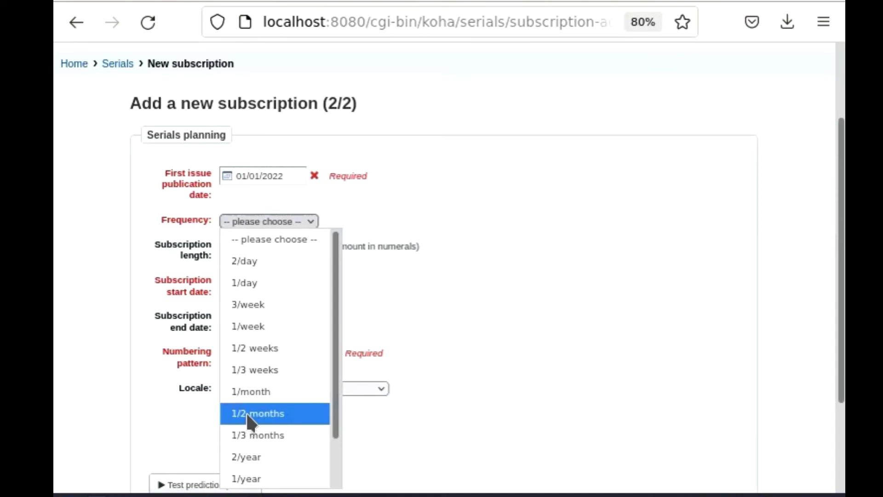
pyautogui.click(281, 425)
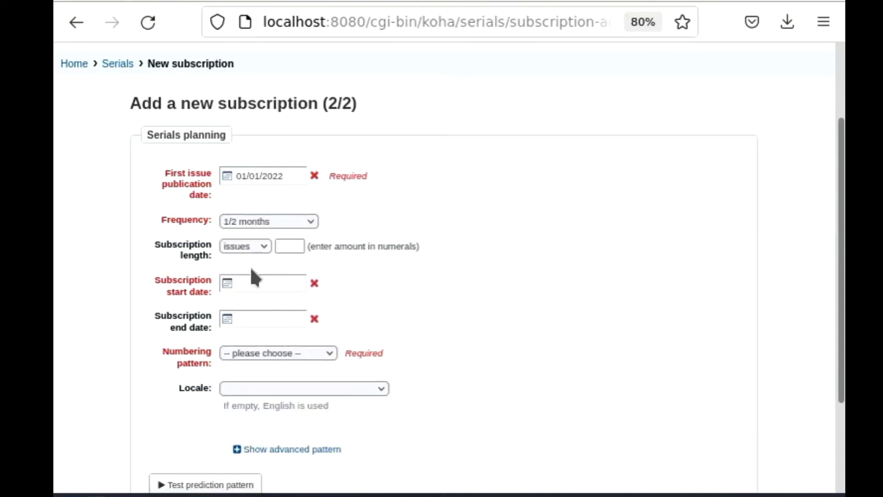
pyautogui.click(264, 247)
pyautogui.click(264, 247)
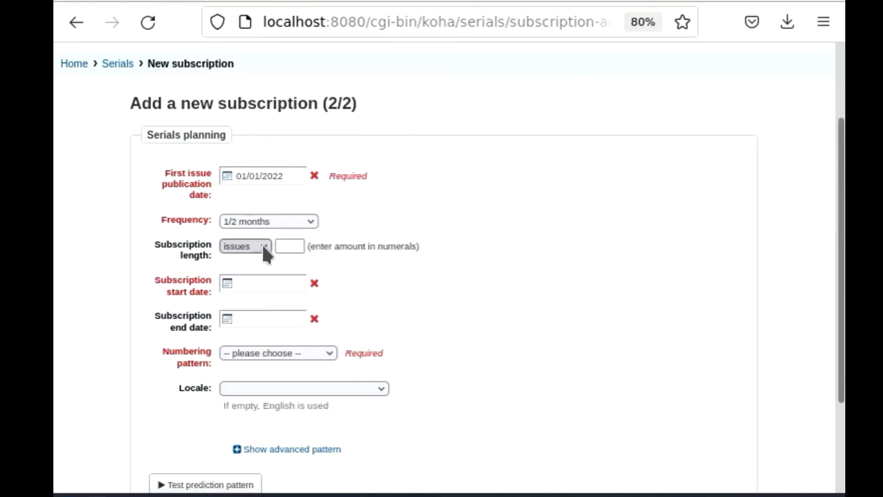
pyautogui.click(286, 243)
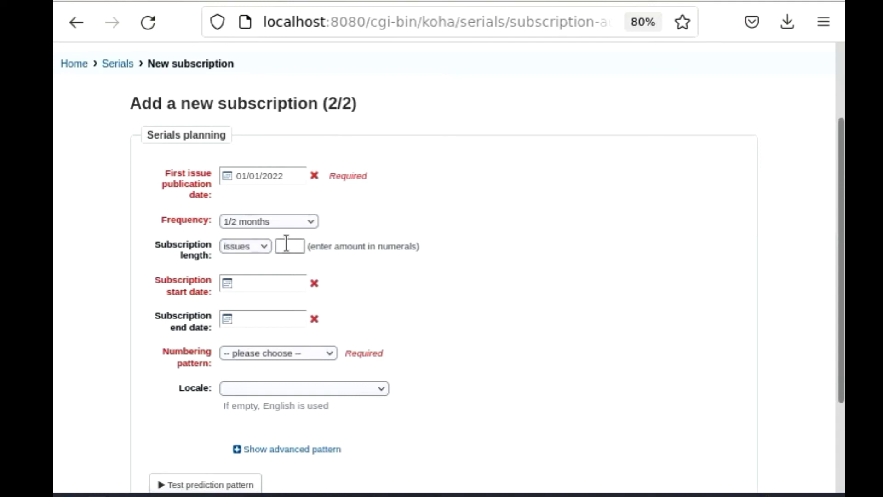
pyautogui.click(284, 247)
pyautogui.write('6')
# Step: Set the subscription start date to 01/01/2022
pyautogui.click(225, 282)
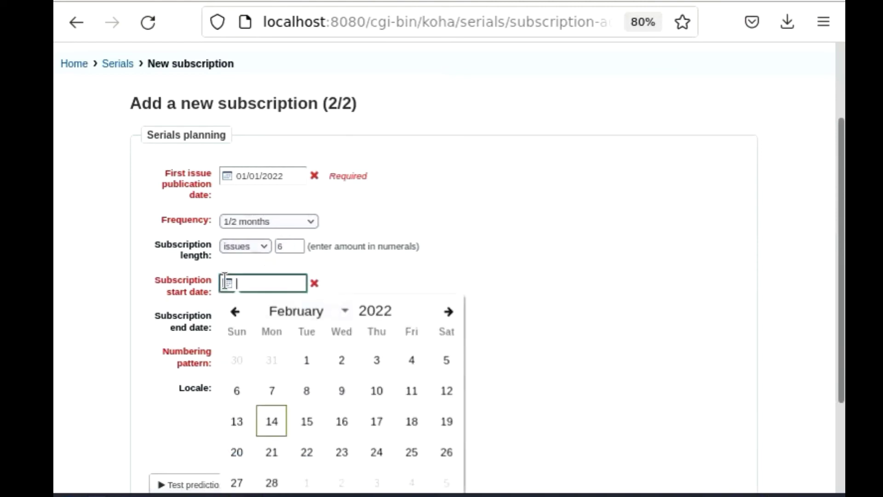
pyautogui.click(306, 361)
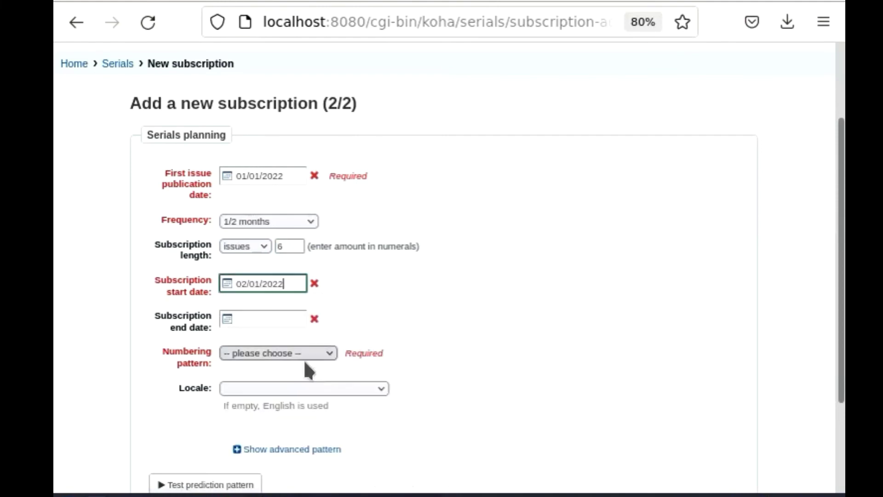
pyautogui.click(253, 284)
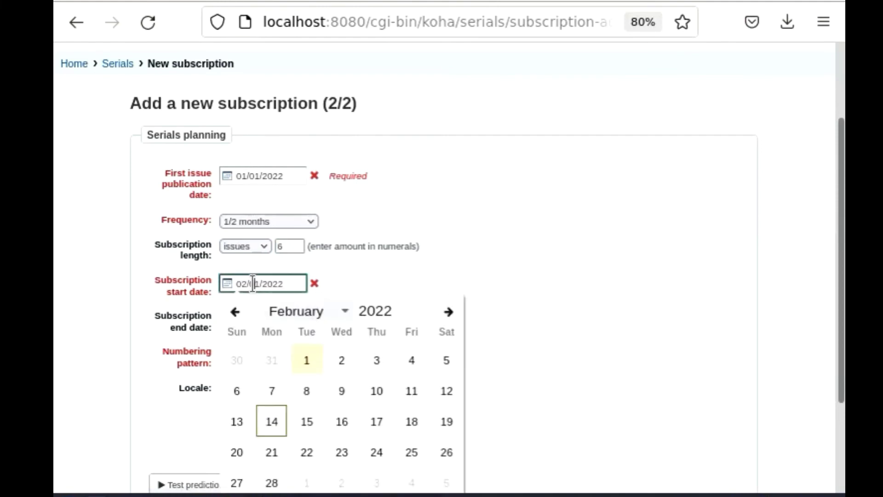
pyautogui.click(234, 313)
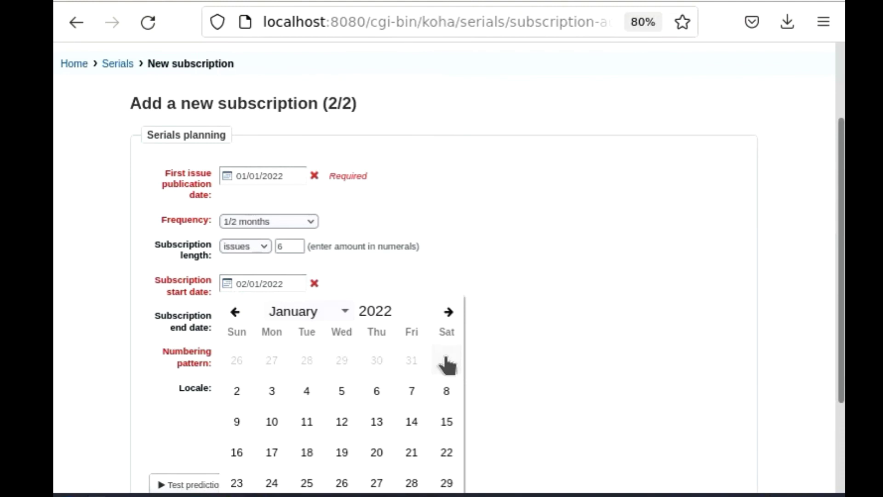
pyautogui.click(446, 361)
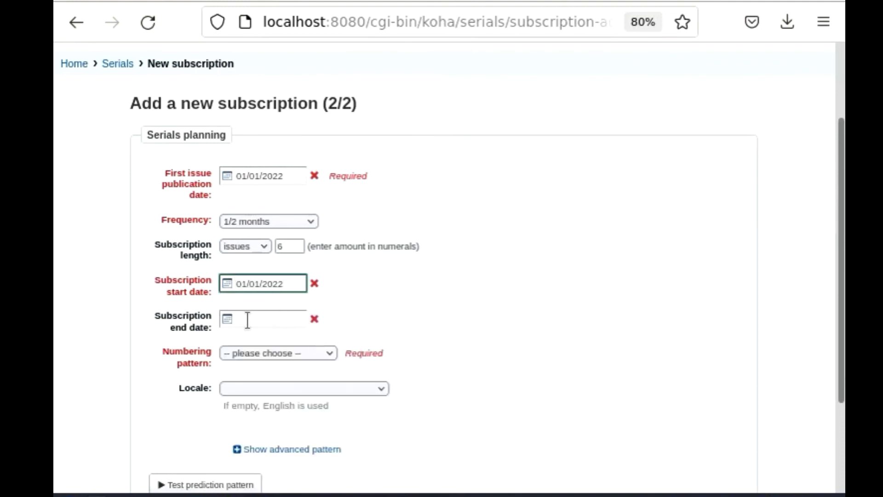
# Step: Set the subscription end date to 12/31/2022
pyautogui.click(227, 318)
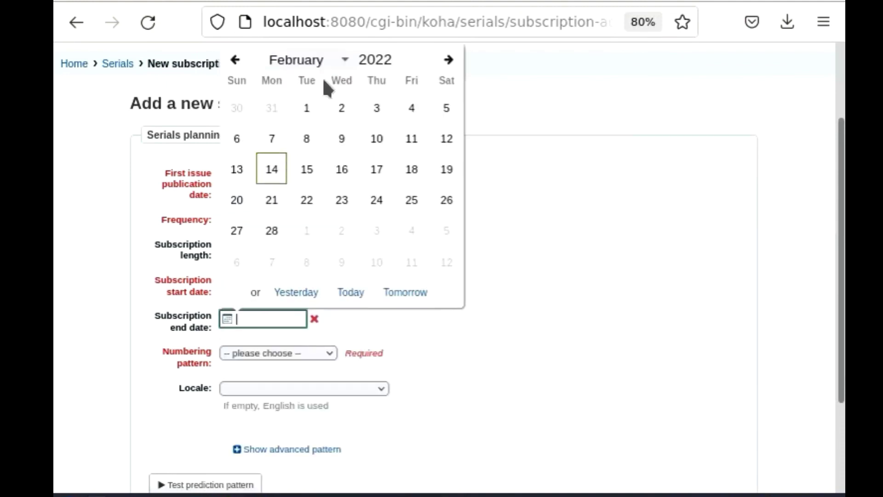
pyautogui.click(343, 60)
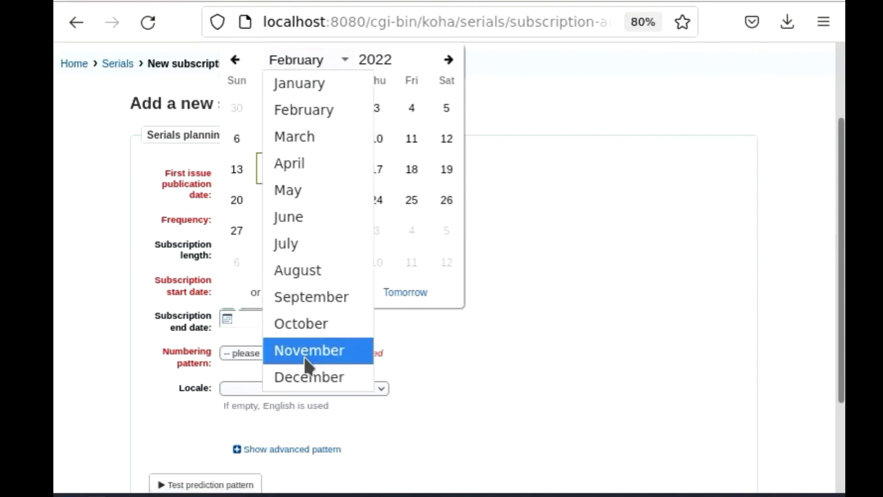
pyautogui.click(306, 380)
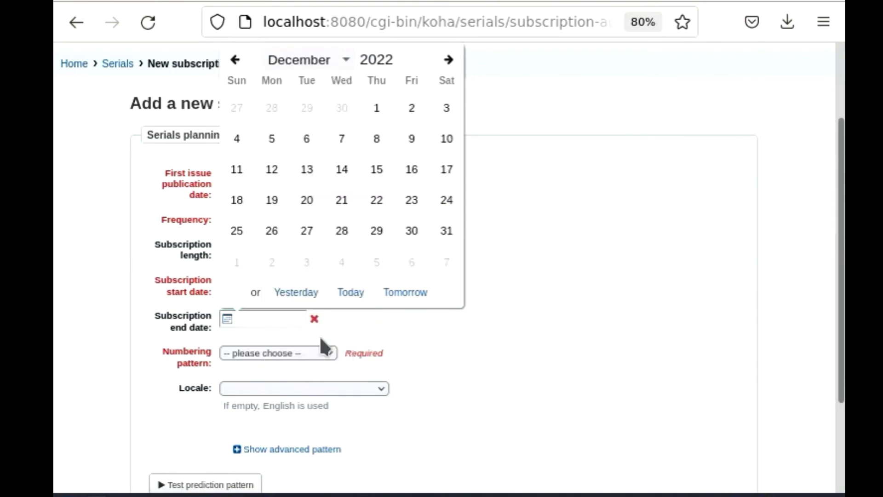
pyautogui.click(446, 233)
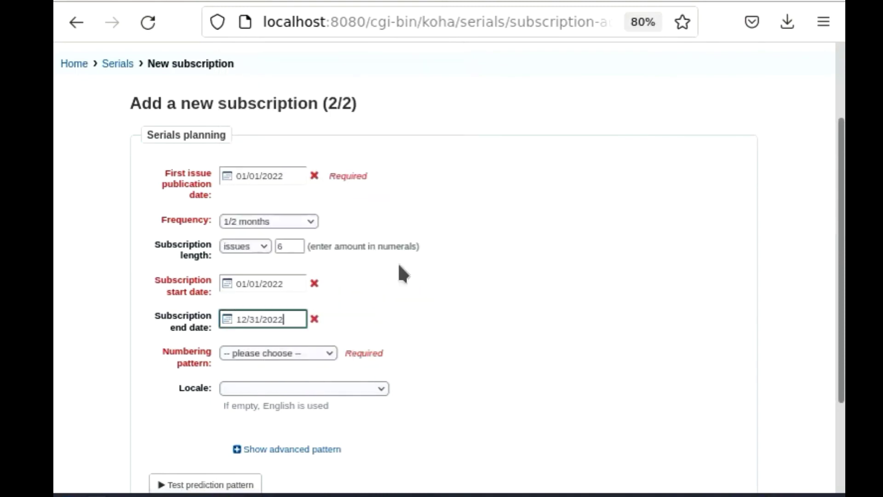
# Step: Choose Volume, Number as the subscription's numbering pattern
pyautogui.click(250, 353)
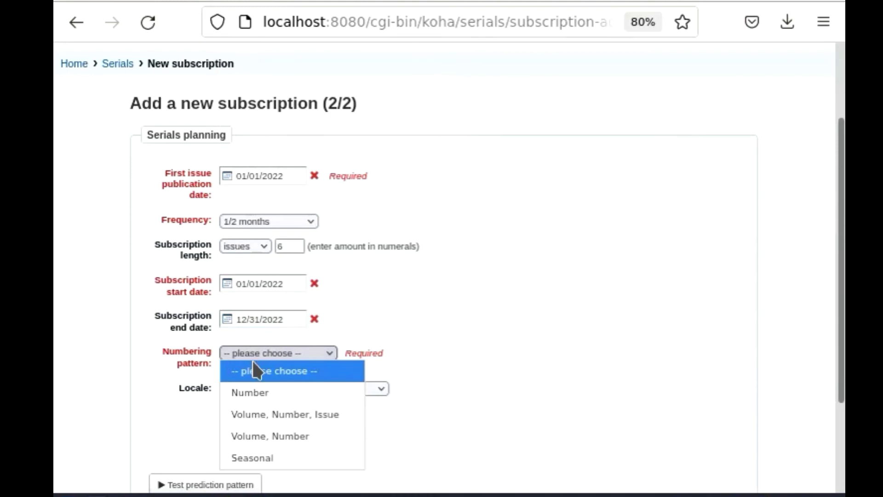
pyautogui.click(252, 435)
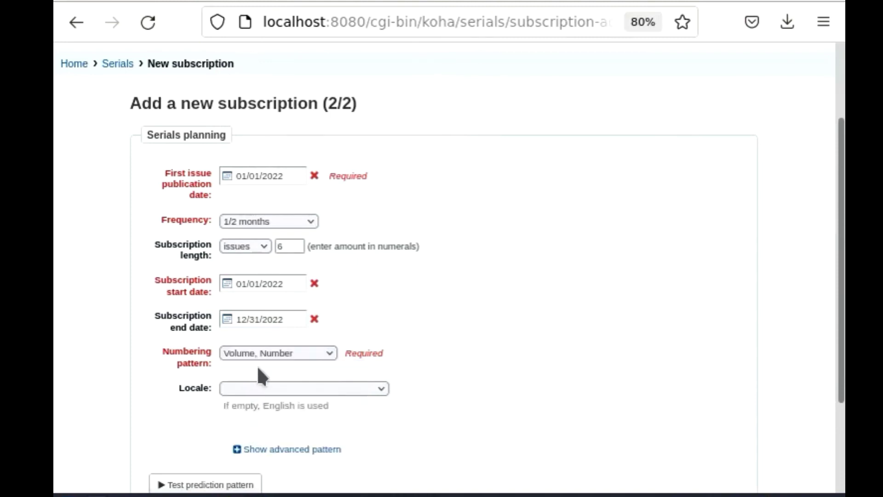
pyautogui.click(320, 351)
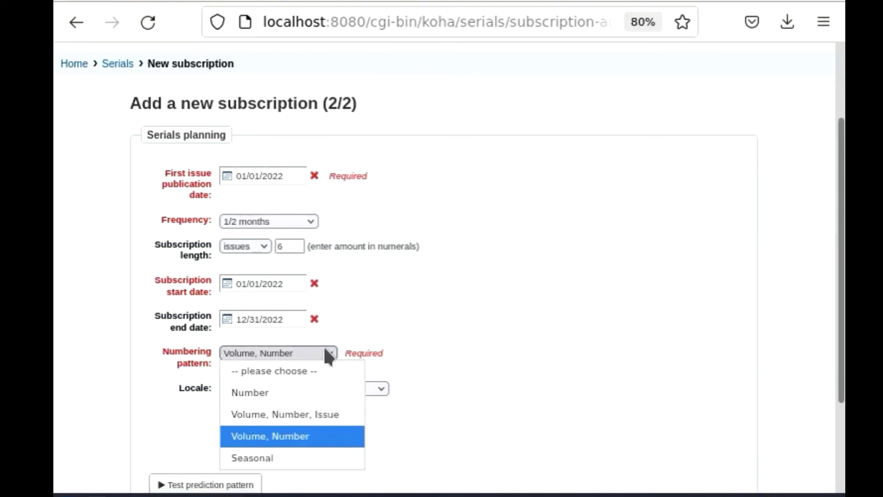
pyautogui.click(325, 350)
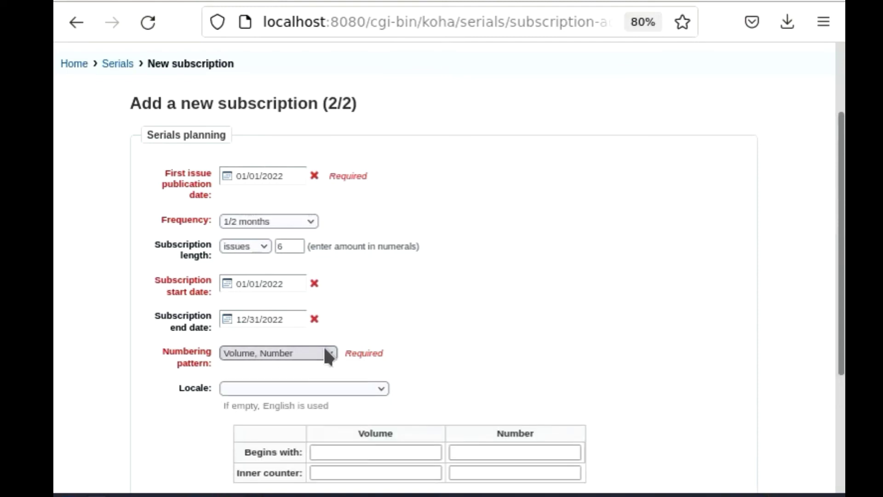
# Step: Switch to the DESIDOC journal's website and check the volume and number of its current issue
pyautogui.scroll(-5, 421, 389)
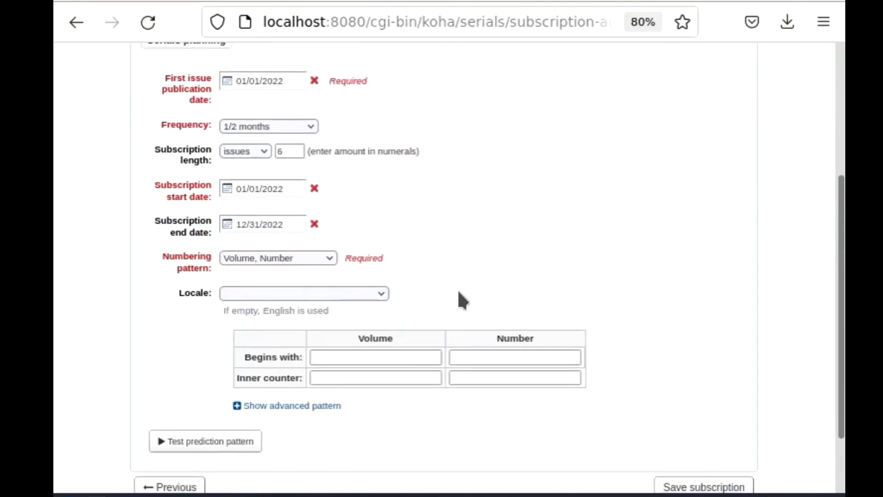
pyautogui.click(380, 281)
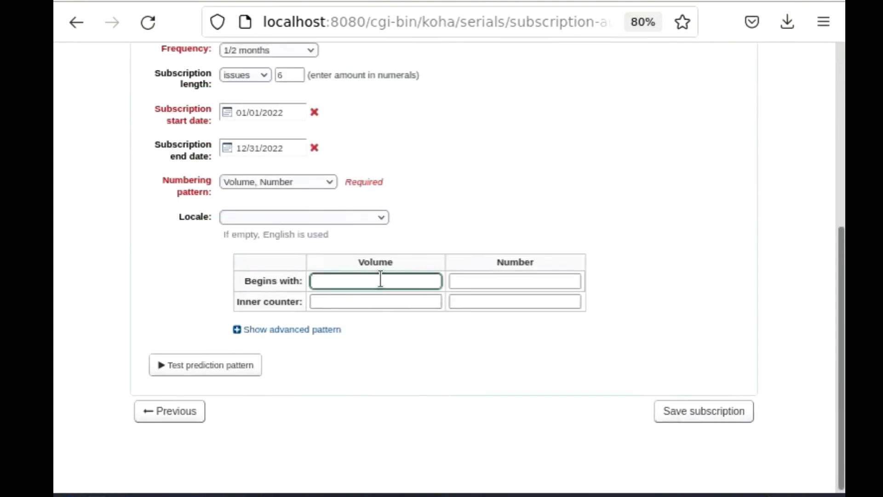
pyautogui.click(302, 1)
pyautogui.scroll(-1, 416, 226)
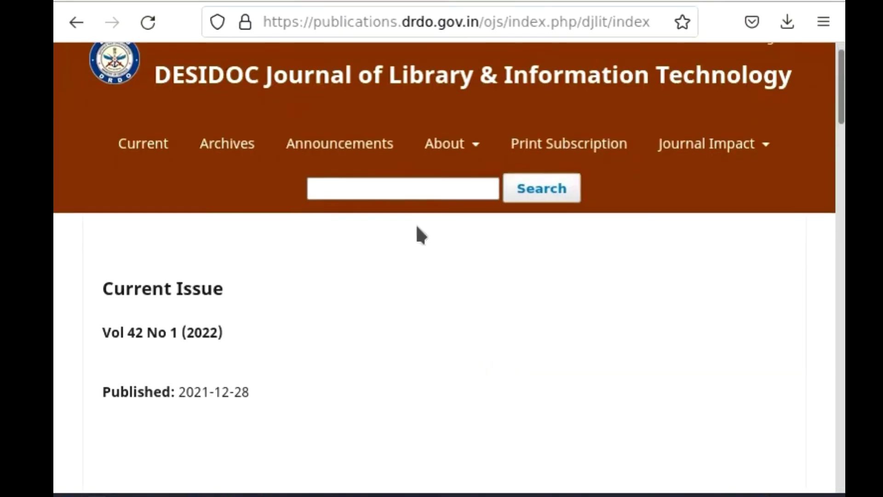
pyautogui.scroll(-2, 421, 236)
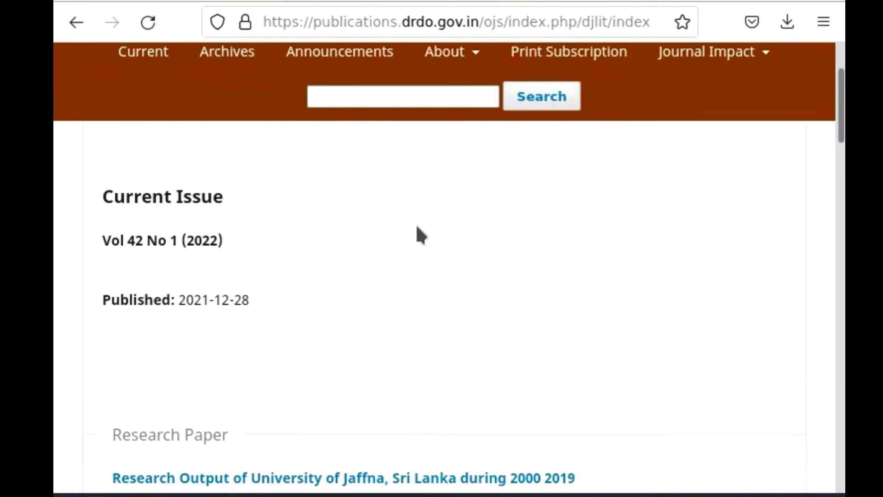
pyautogui.scroll(-2, 418, 233)
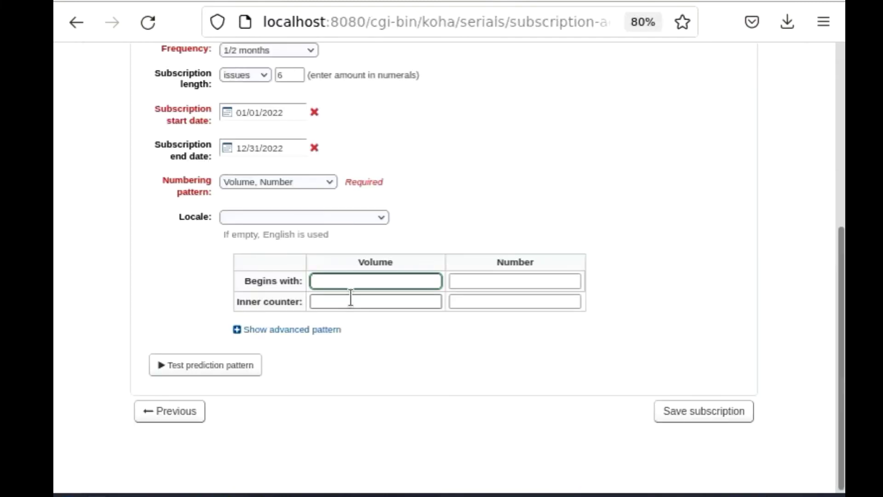
# Step: In Koha's numbering table, begin the volume with 42 and the number with 1, and set the number's inner counter to 6
pyautogui.write('42')
pyautogui.click(478, 276)
pyautogui.write('1')
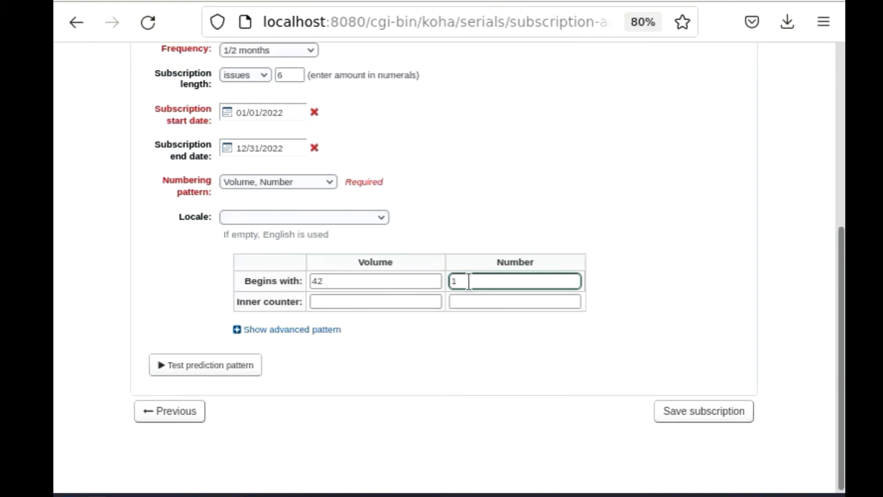
pyautogui.click(467, 301)
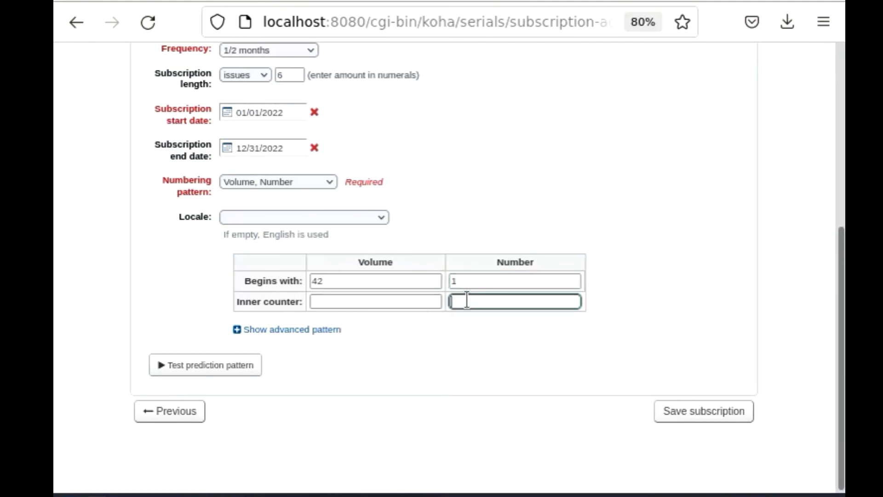
pyautogui.write('6')
# Step: Review the serials planning entries and test the prediction pattern for the subscription
pyautogui.scroll(6, 695, 277)
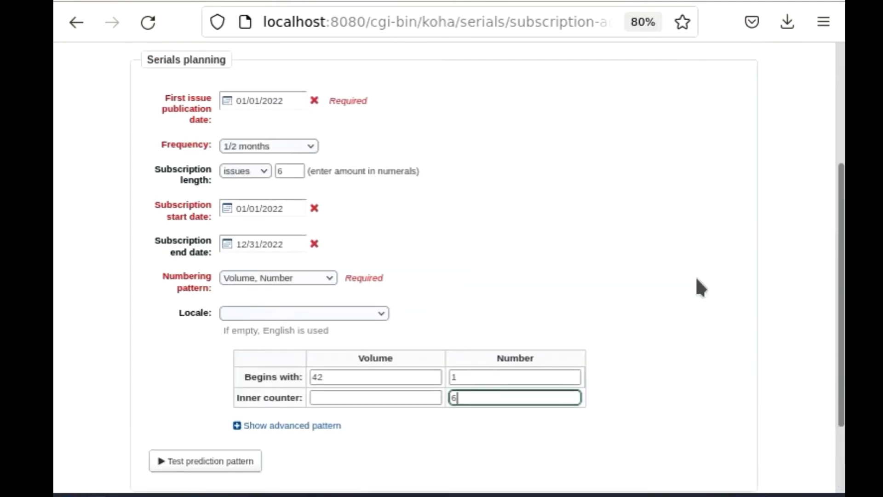
pyautogui.scroll(-2, 288, 314)
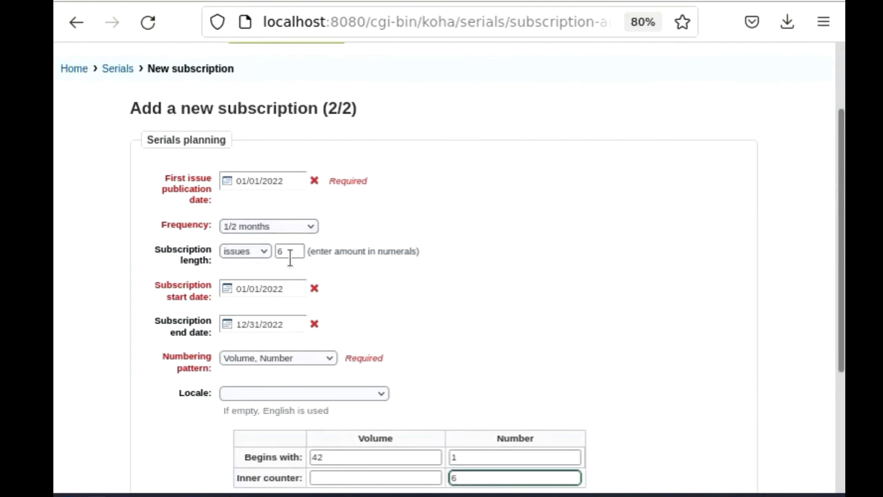
pyautogui.scroll(-2, 290, 261)
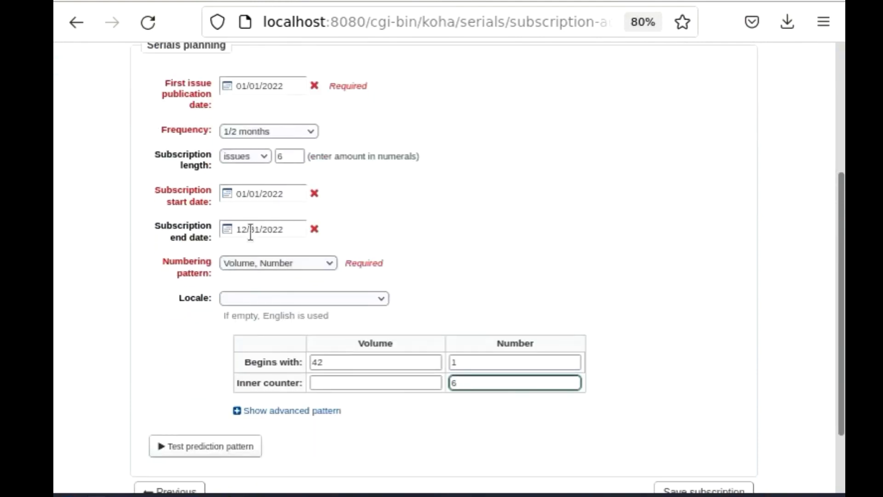
pyautogui.scroll(-2, 332, 243)
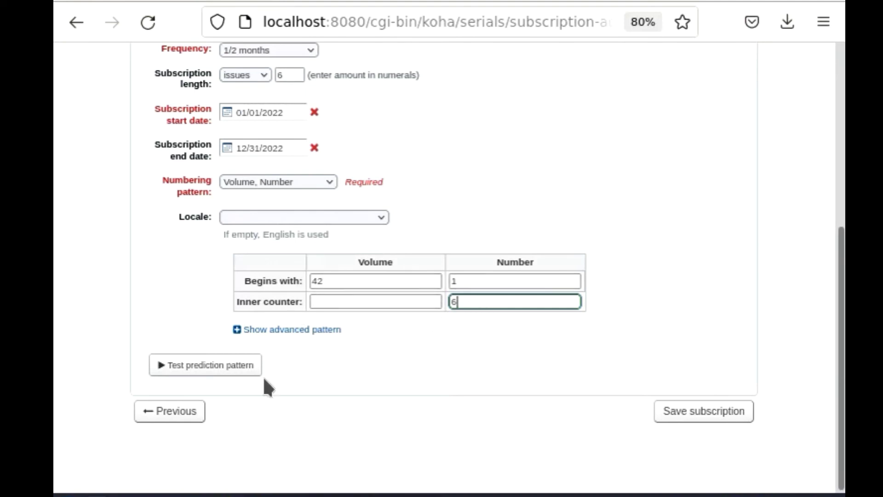
pyautogui.click(227, 368)
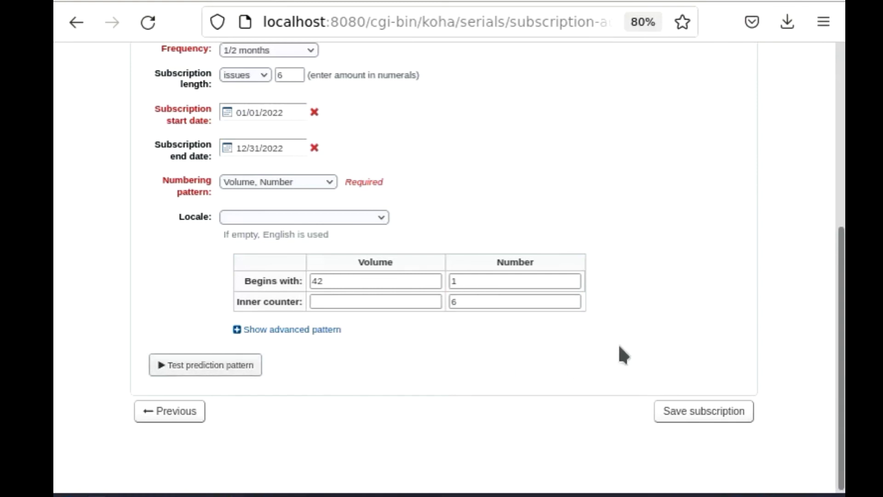
pyautogui.scroll(6, 652, 335)
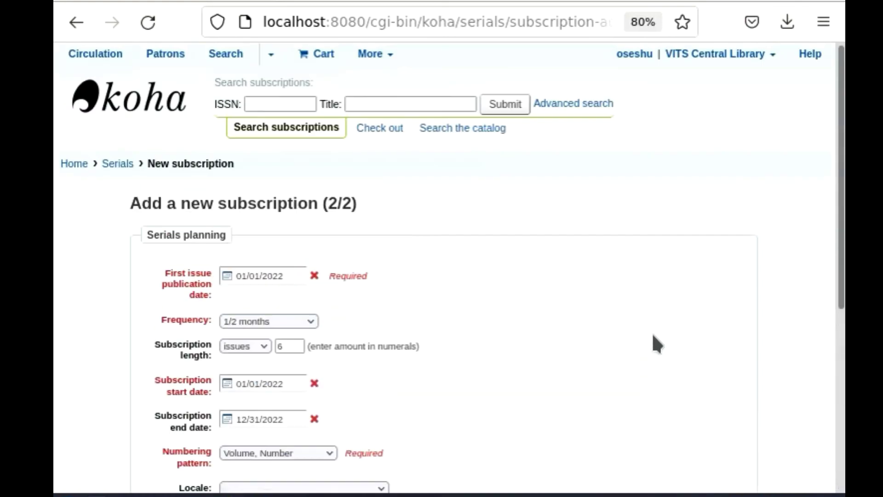
# Step: Check the predicted issues for Vol. 42, close the prediction pattern, and save the subscription
pyautogui.scroll(-4, 657, 344)
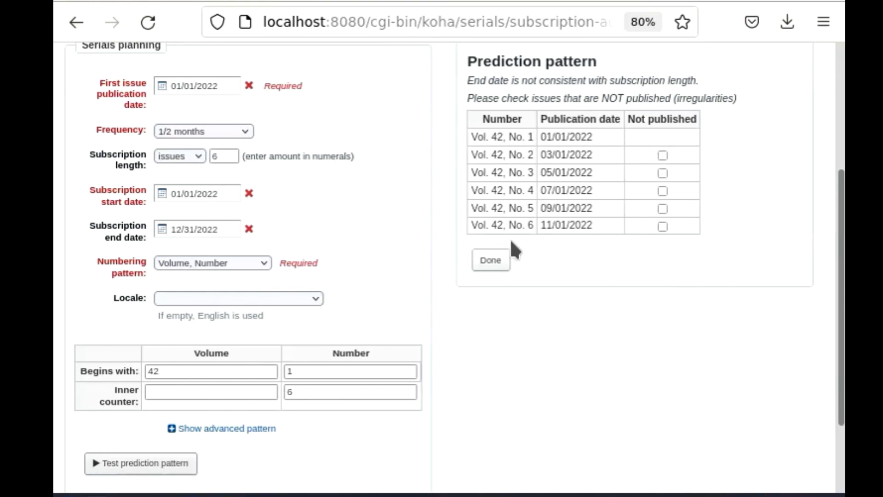
pyautogui.scroll(-3, 589, 280)
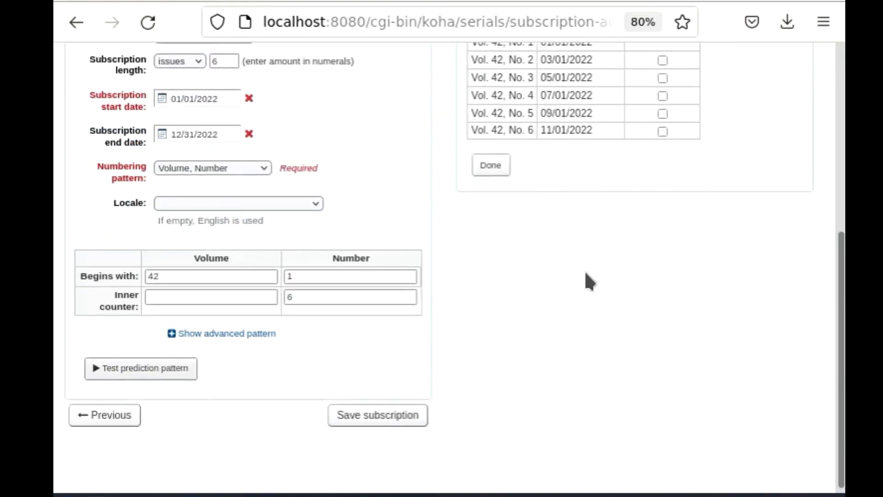
pyautogui.scroll(3, 582, 260)
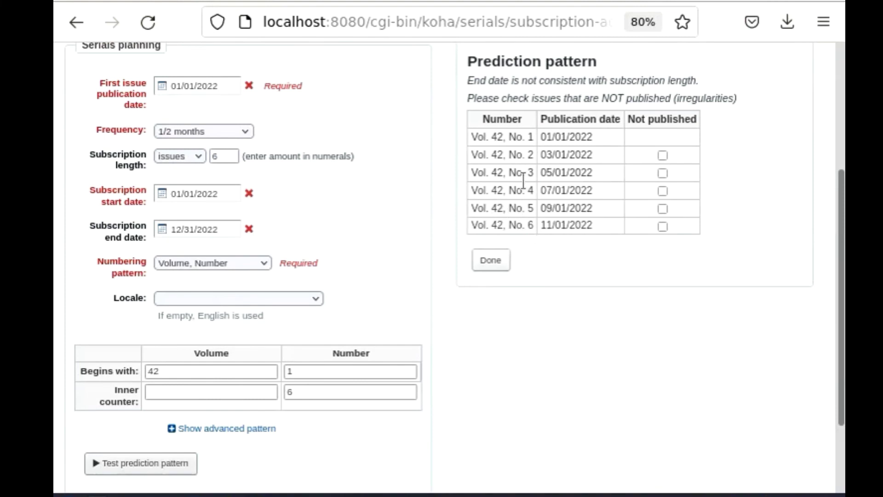
pyautogui.click(490, 262)
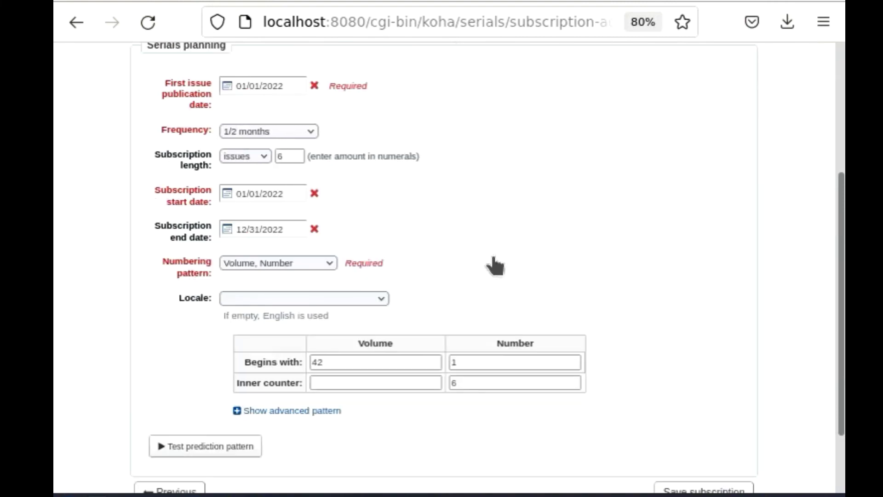
pyautogui.scroll(-2, 518, 287)
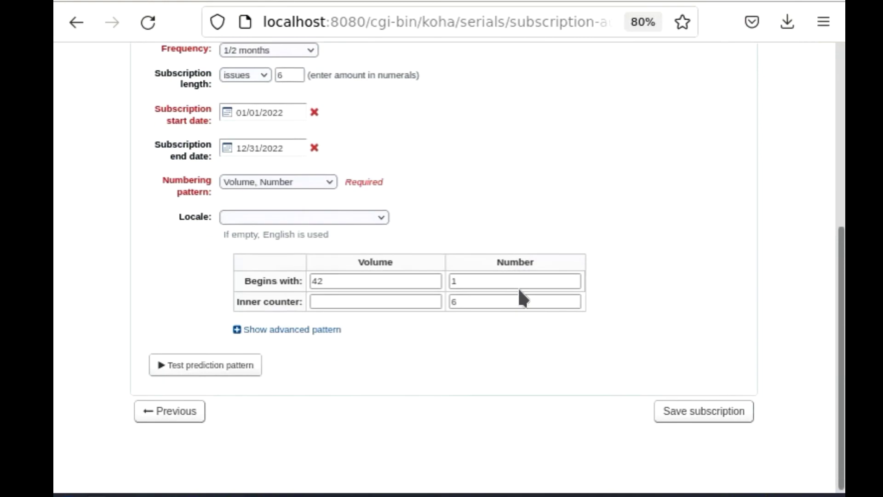
pyautogui.click(709, 417)
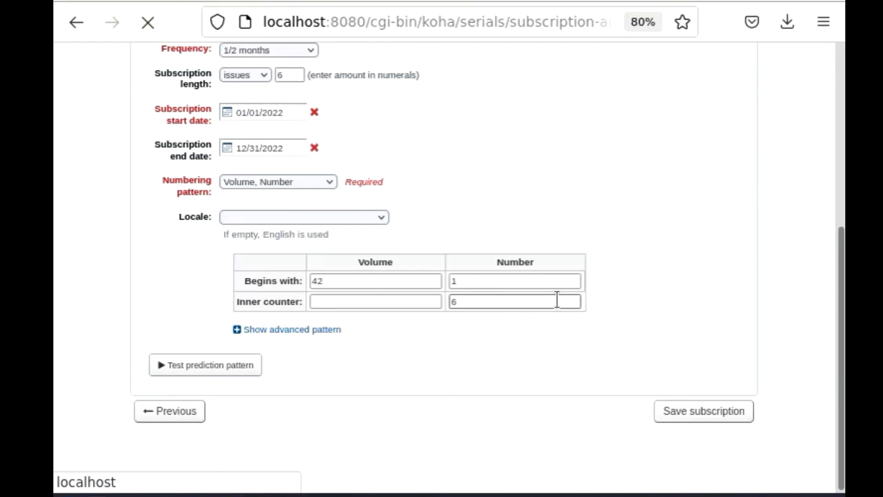
# Step: Examine the information and issues of the saved DESIDOC journal subscription
pyautogui.scroll(-1, 434, 350)
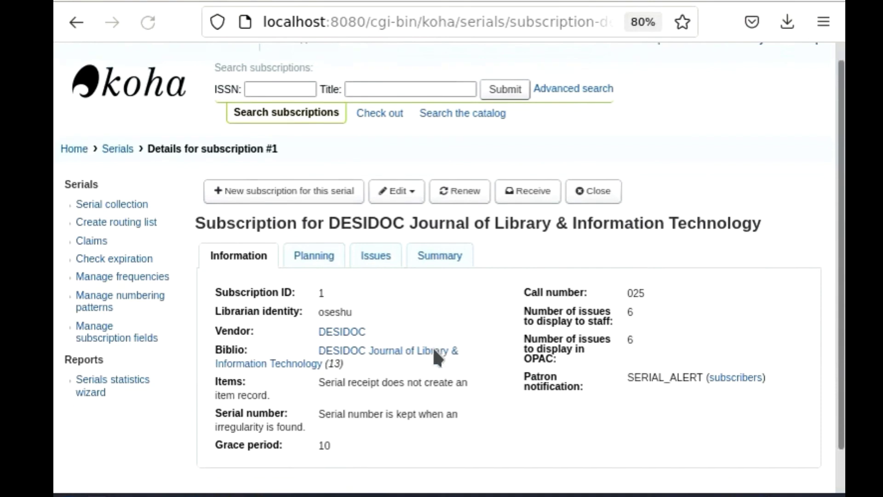
pyautogui.scroll(-1, 434, 357)
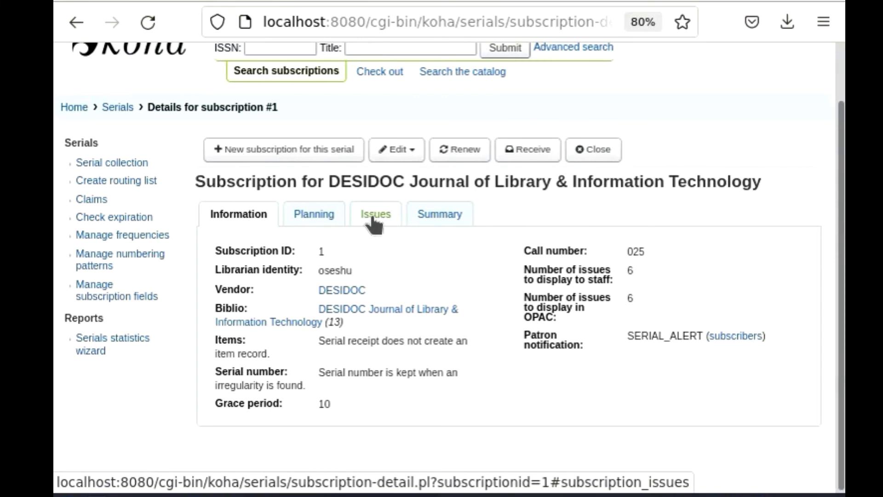
pyautogui.click(373, 223)
pyautogui.hotkey('alt', 'Left')
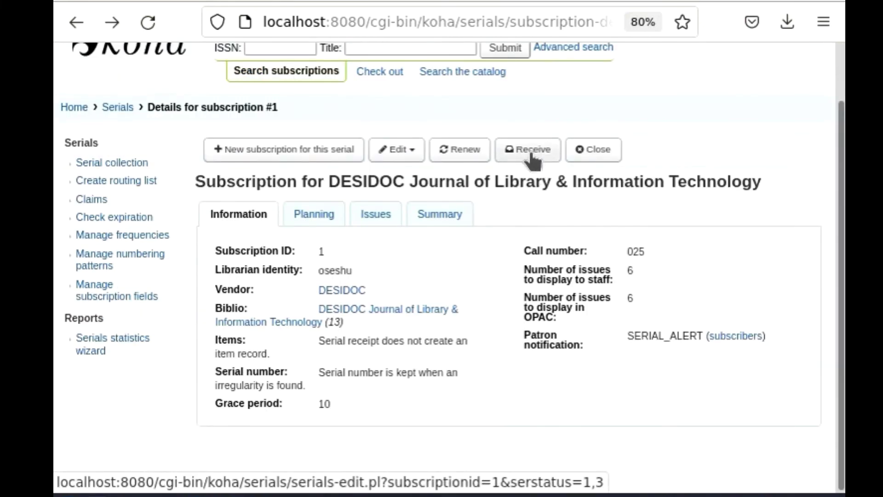
# Step: Receive issue Vol. 42, No. 1 with status Arrived and the note "late", and save it
pyautogui.click(534, 158)
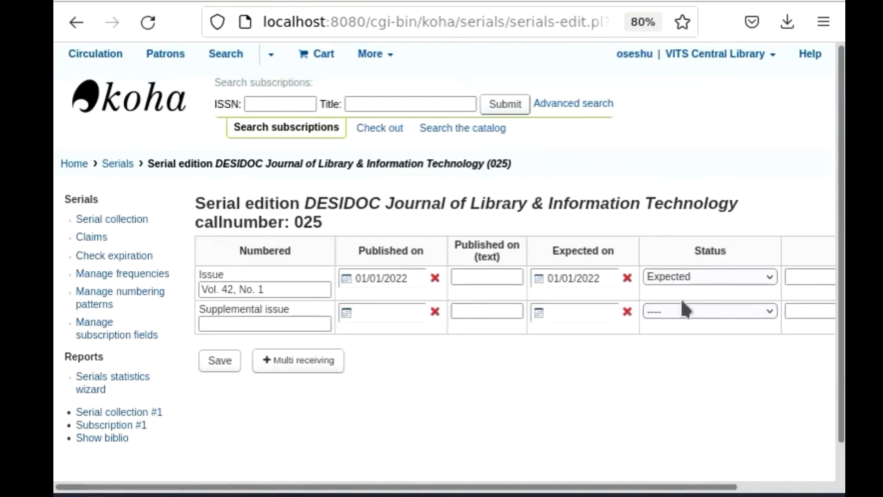
pyautogui.click(770, 277)
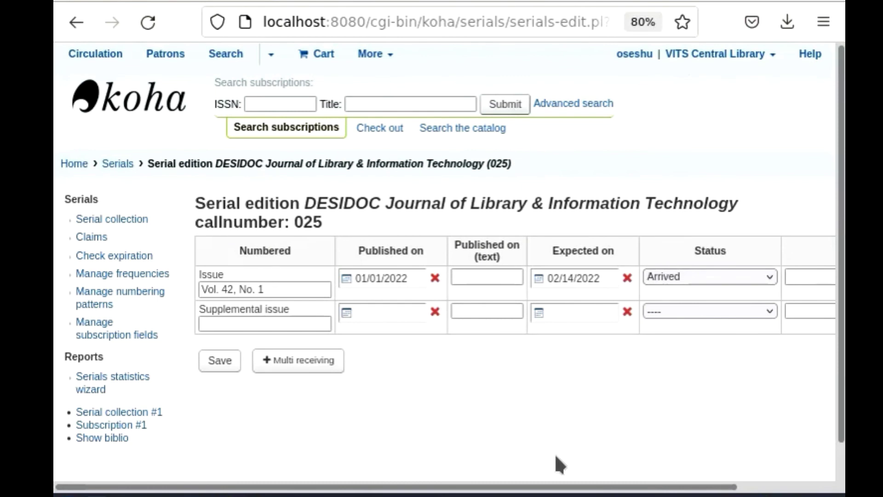
pyautogui.moveTo(472, 481); pyautogui.dragTo(690, 488)
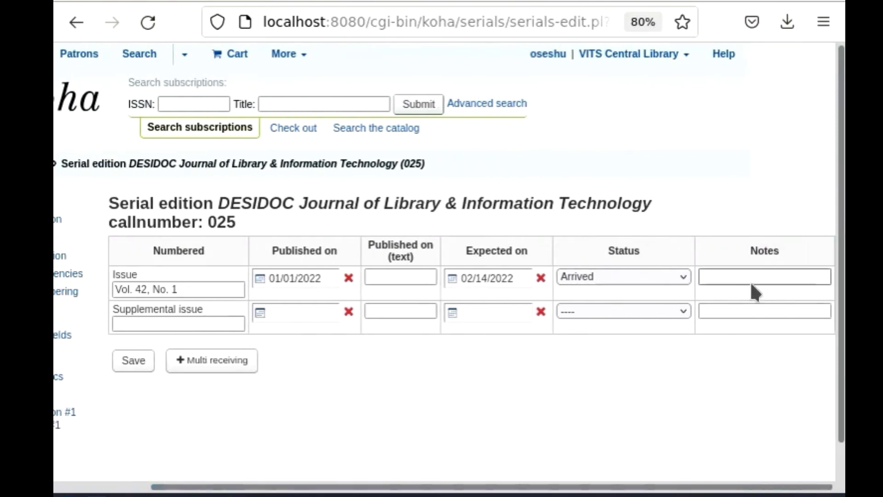
pyautogui.click(739, 277)
pyautogui.write('late')
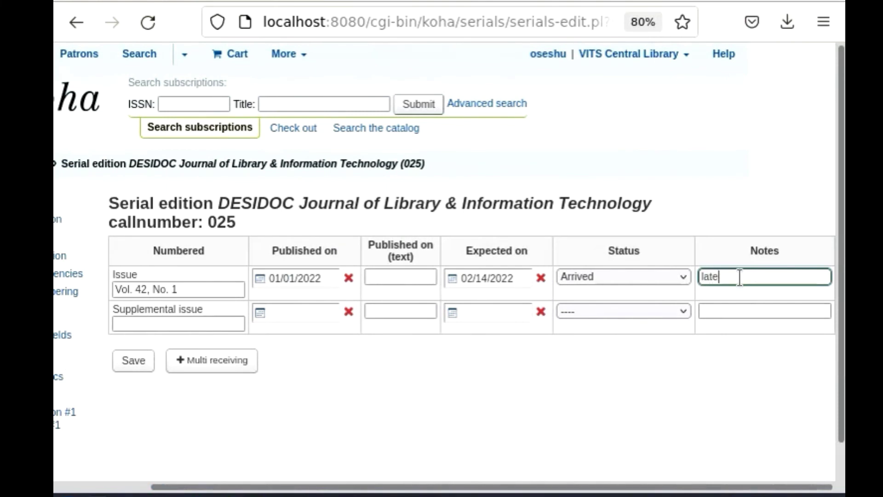
pyautogui.moveTo(445, 487); pyautogui.dragTo(328, 488)
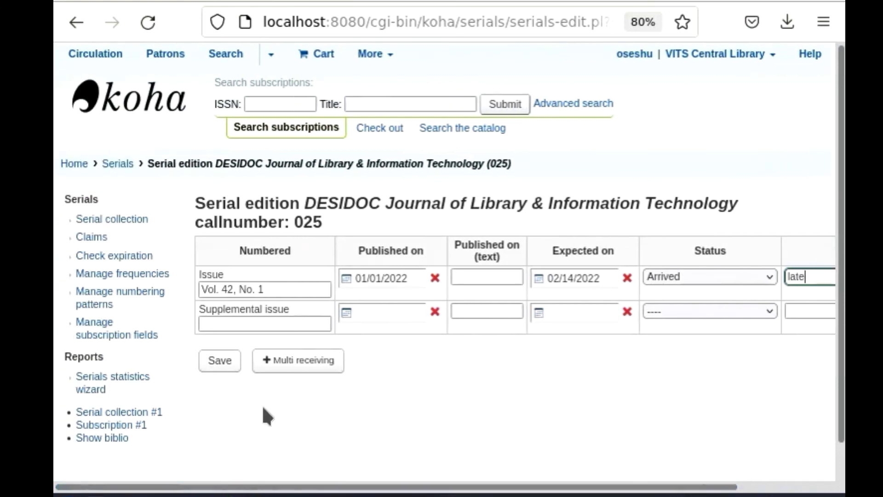
pyautogui.click(220, 363)
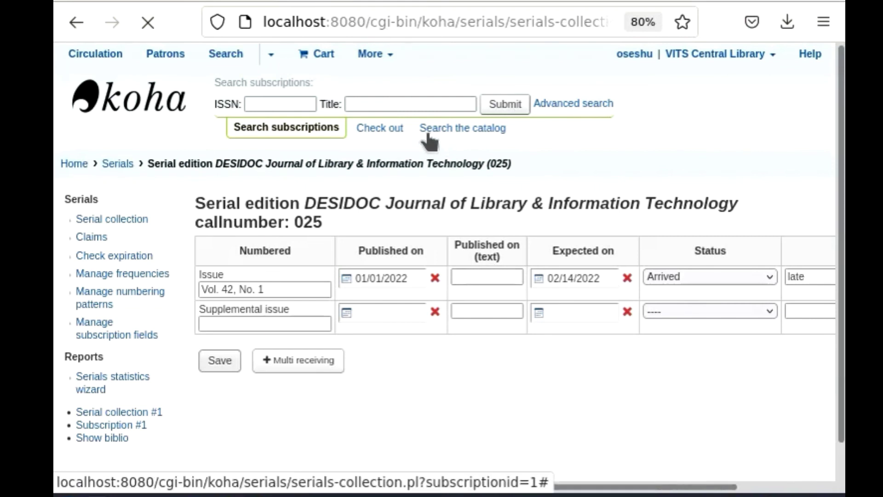
# Step: Receive issue Vol. 42, No. 2 with status Arrived, save it, and check the updated serial collection
pyautogui.scroll(-5, 631, 345)
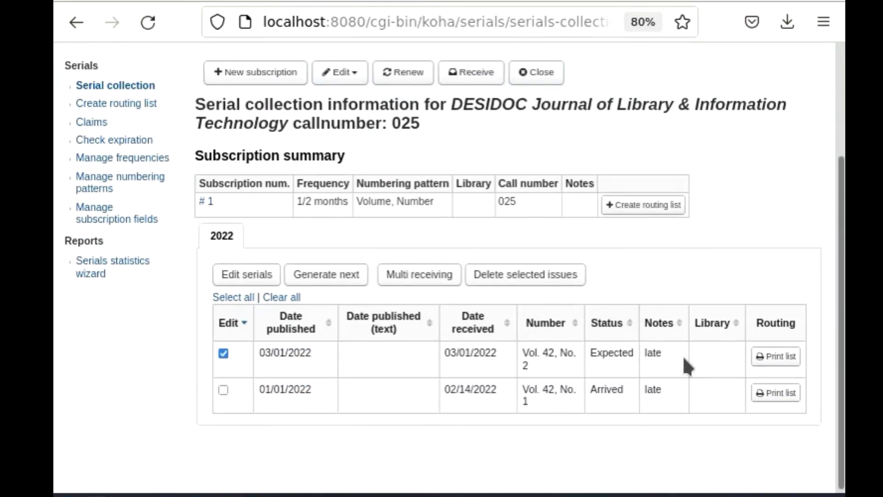
pyautogui.click(474, 76)
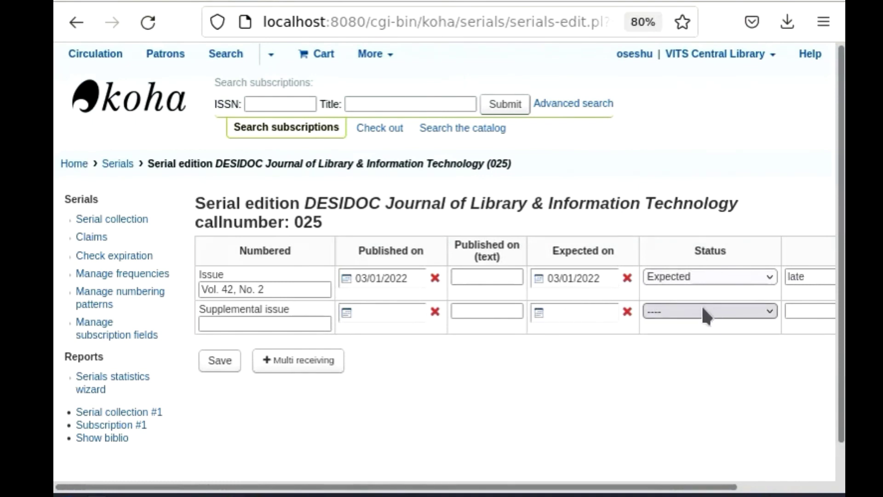
pyautogui.click(759, 276)
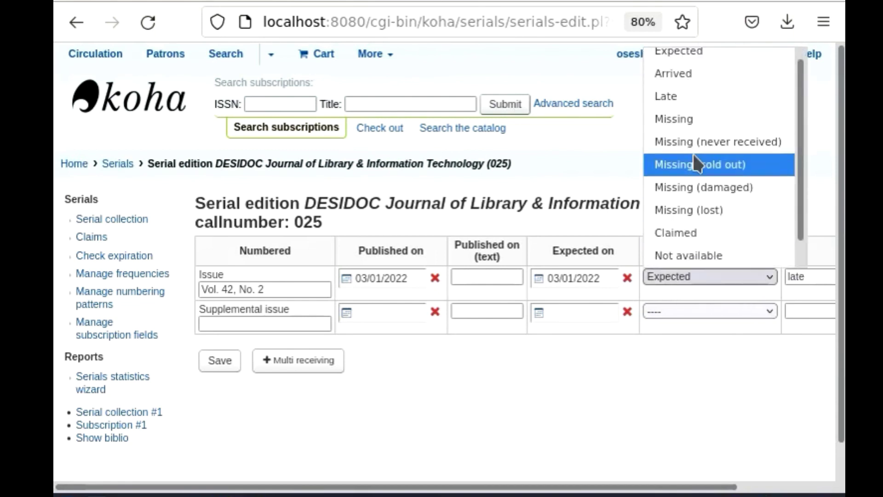
pyautogui.click(686, 81)
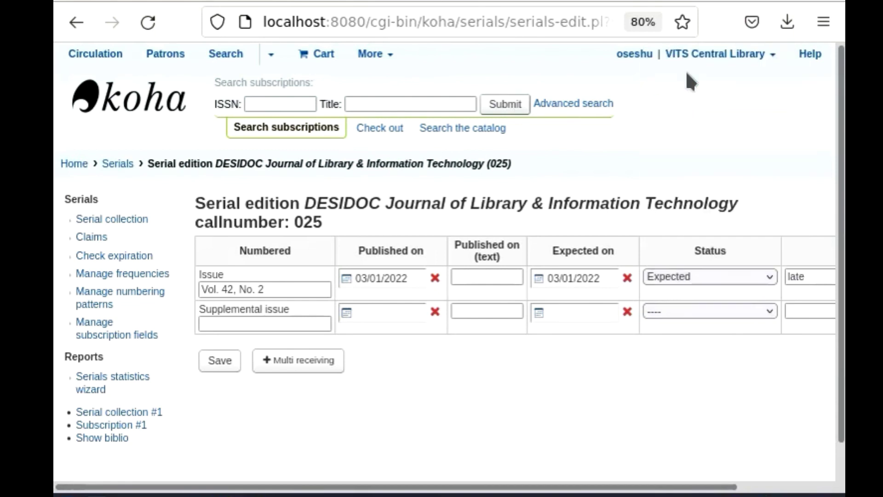
pyautogui.click(222, 362)
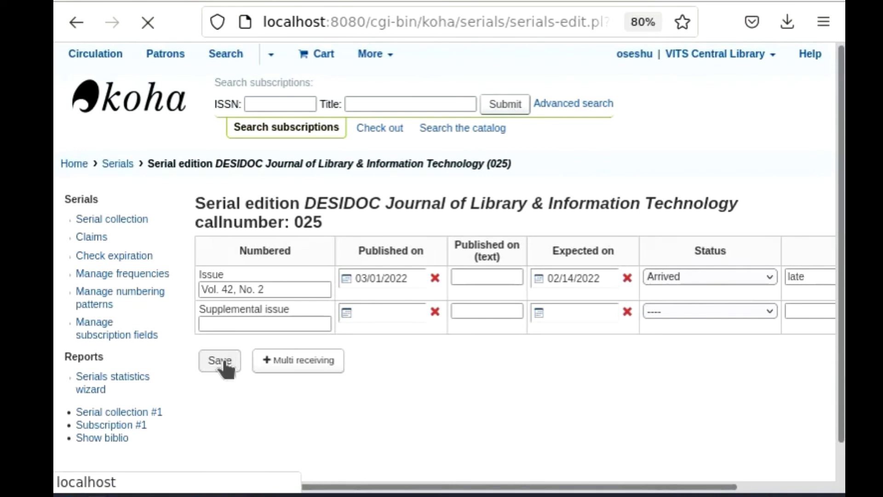
pyautogui.scroll(-3, 831, 354)
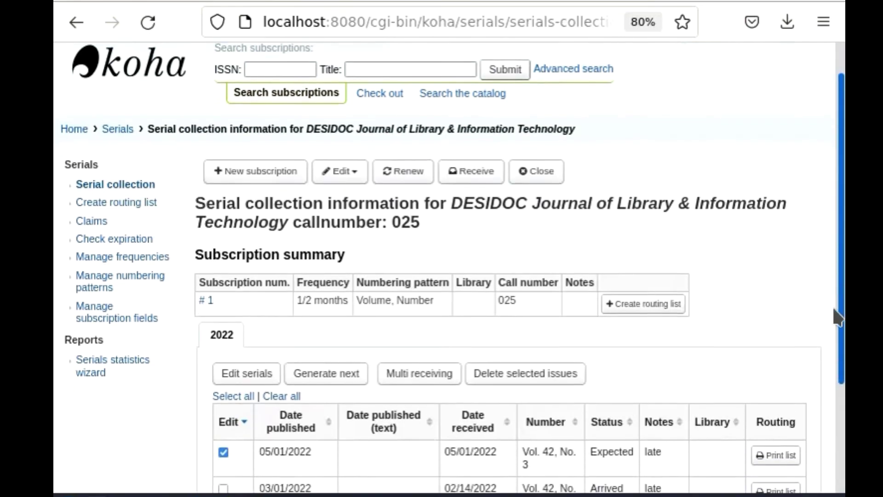
pyautogui.scroll(-3, 830, 364)
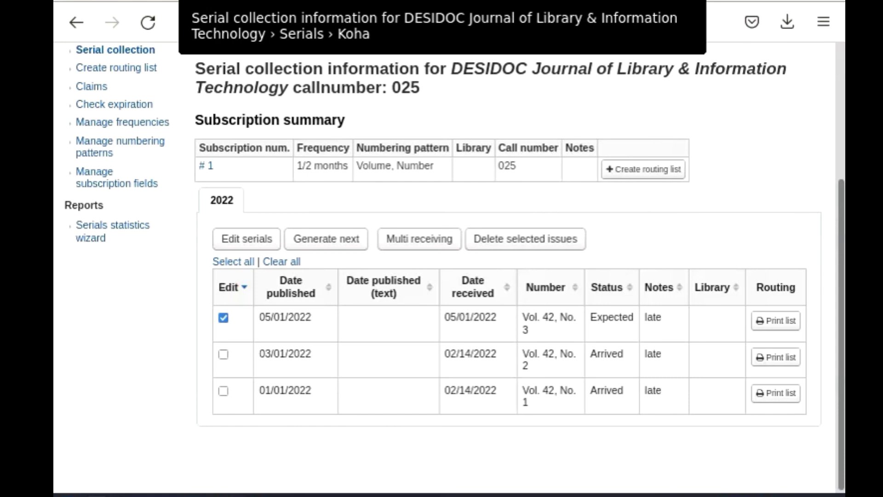
# Step: Open the Koha online catalog at localhost:80 in a new browser tab
pyautogui.hotkey('ctrl', 't')
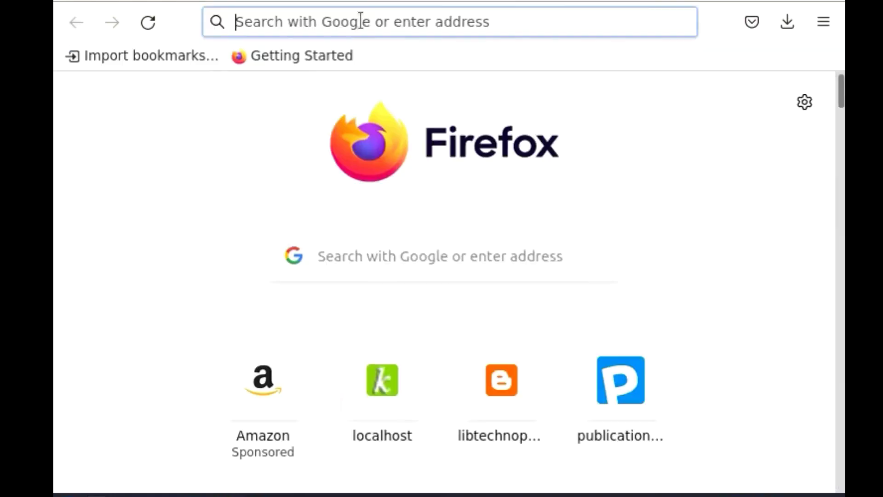
pyautogui.click(362, 19)
pyautogui.click(361, 65)
pyautogui.click(364, 22)
pyautogui.click(364, 23)
pyautogui.press('BackSpace')
pyautogui.press('BackSpace')
pyautogui.press('BackSpace')
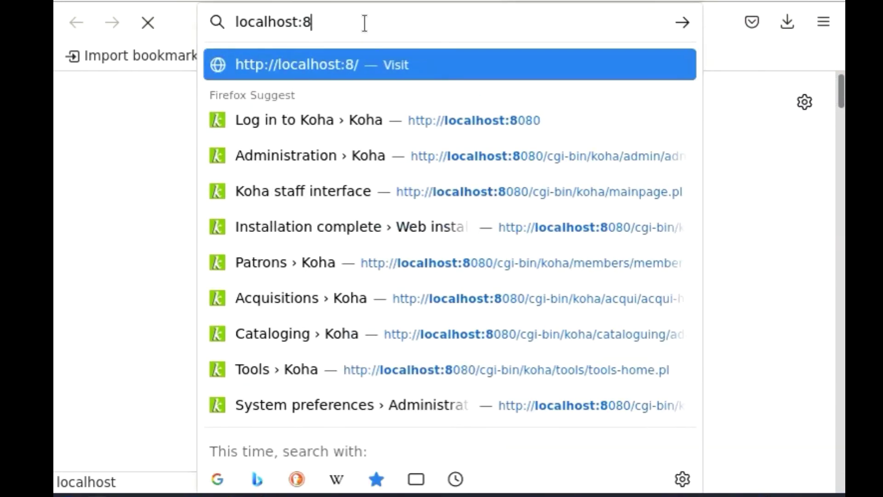
pyautogui.write('0')
pyautogui.press('Return')
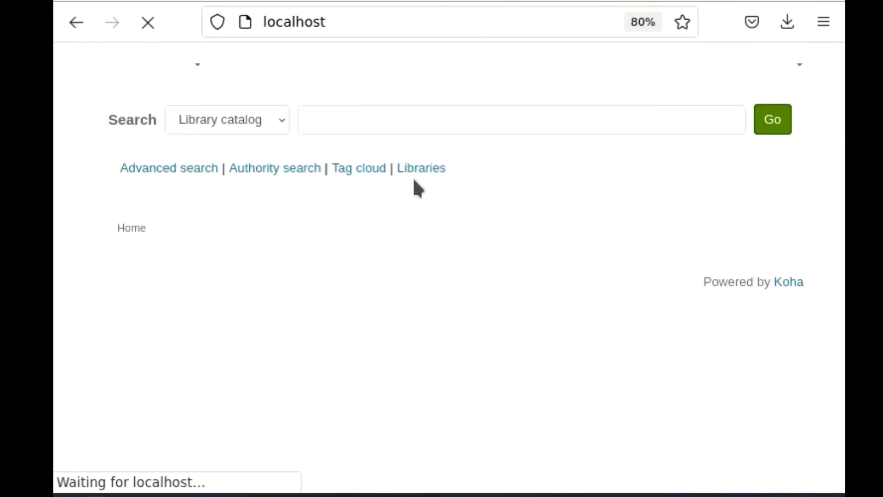
# Step: Search the library catalog for "desidoc"
pyautogui.click(346, 116)
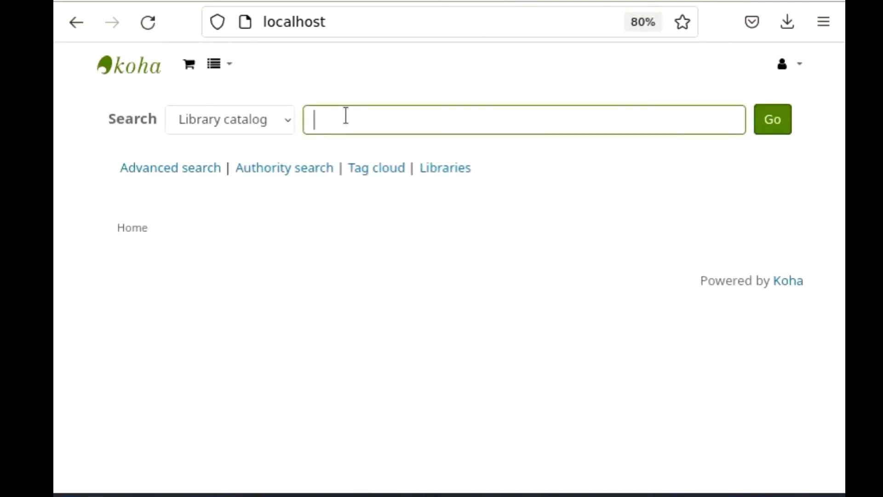
pyautogui.write('de')
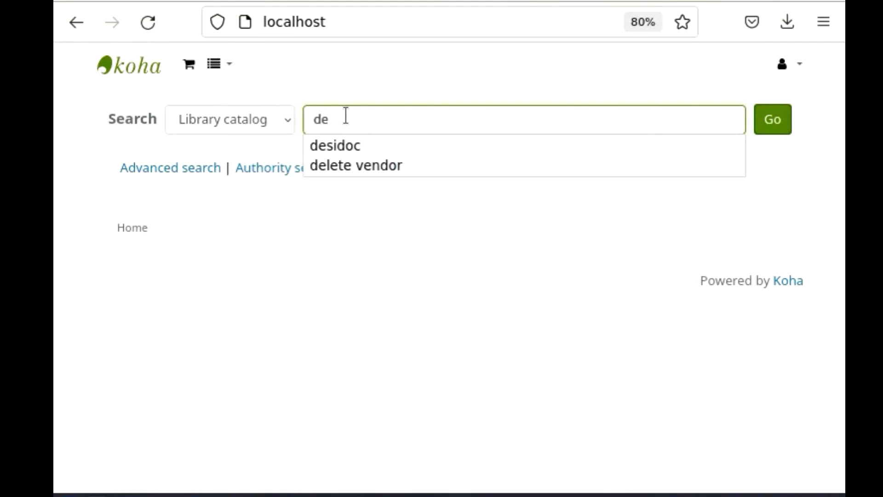
pyautogui.write('sidoc')
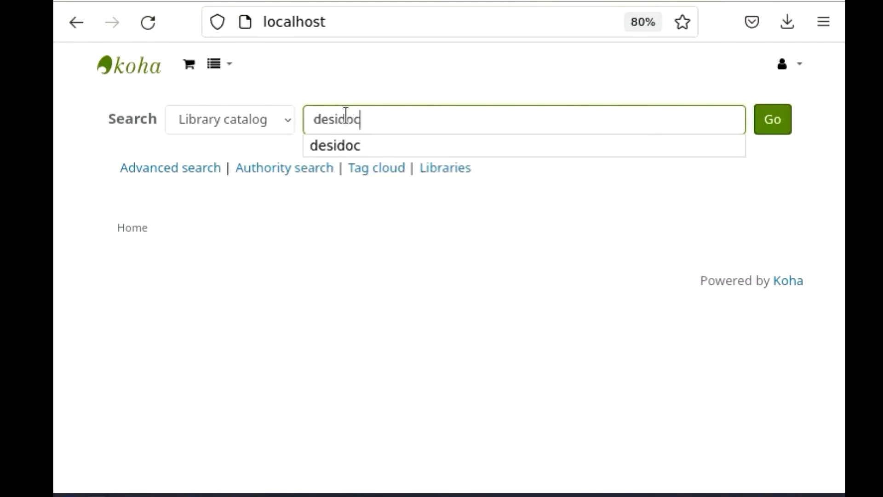
pyautogui.press('Return')
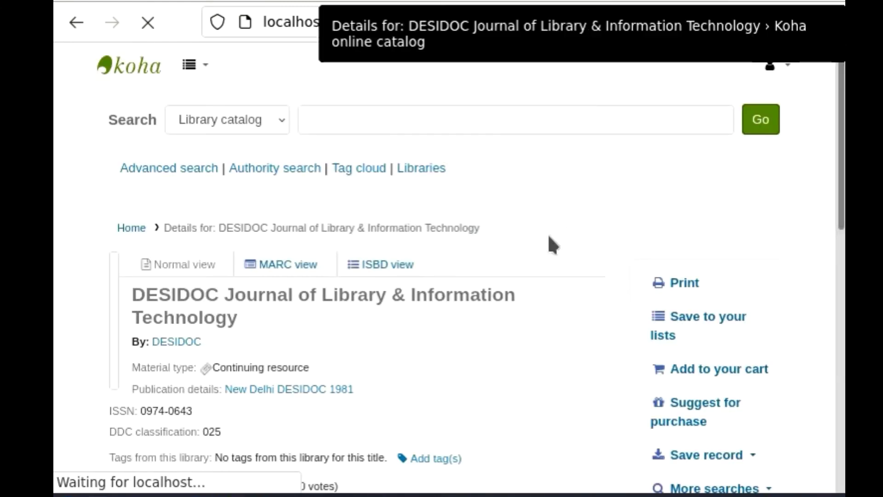
# Step: Examine the journal's catalog record and its subscription's latest issues, including their received dates, statuses and notes
pyautogui.scroll(-2, 480, 238)
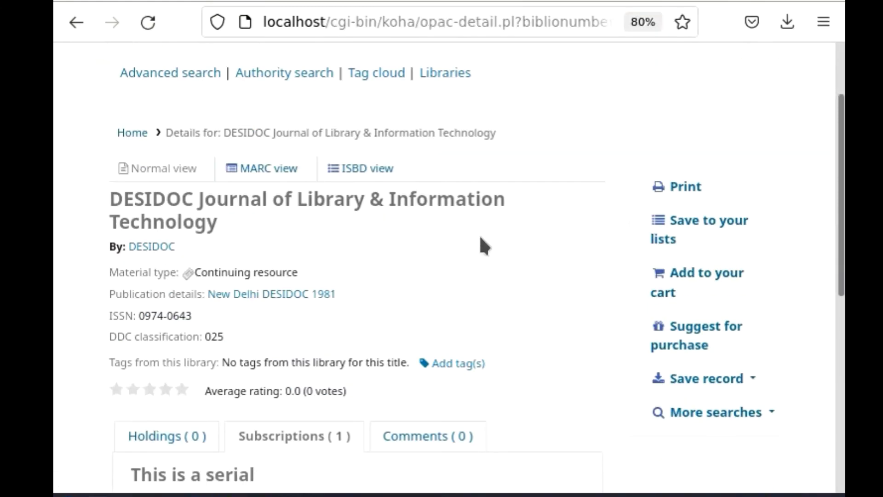
pyautogui.scroll(-2, 480, 238)
pyautogui.scroll(-2, 481, 238)
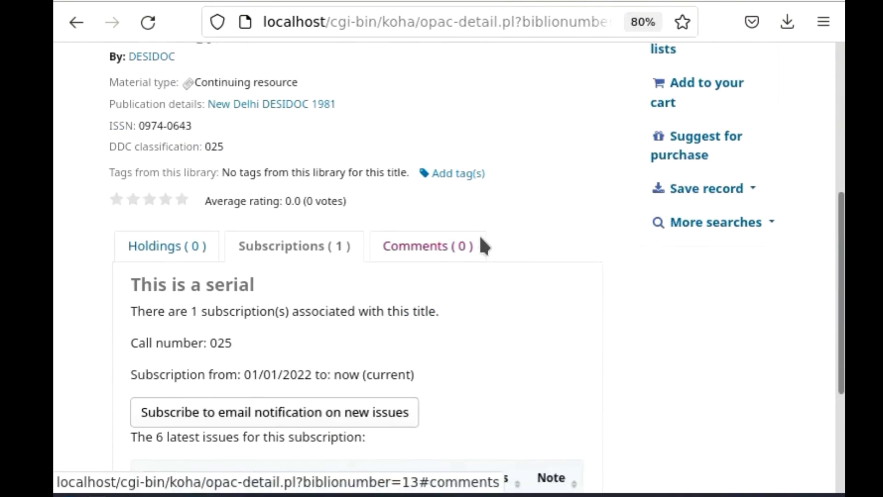
pyautogui.scroll(-4, 480, 238)
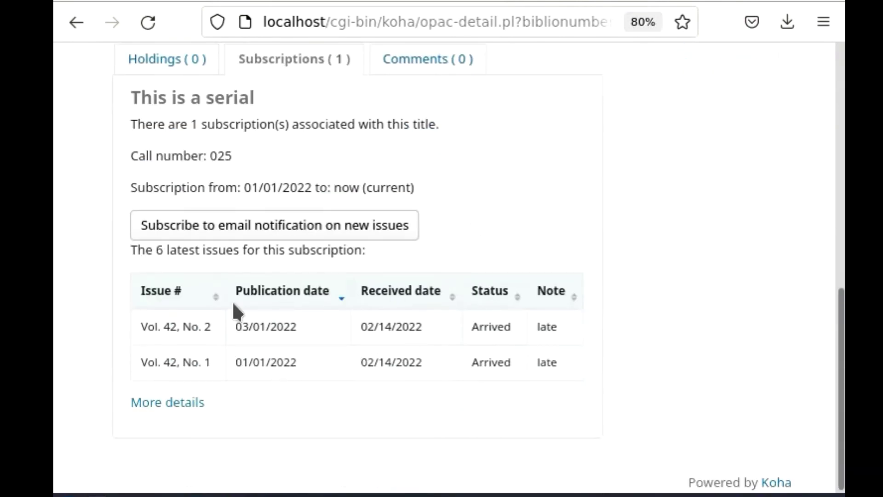
pyautogui.scroll(4, 417, 276)
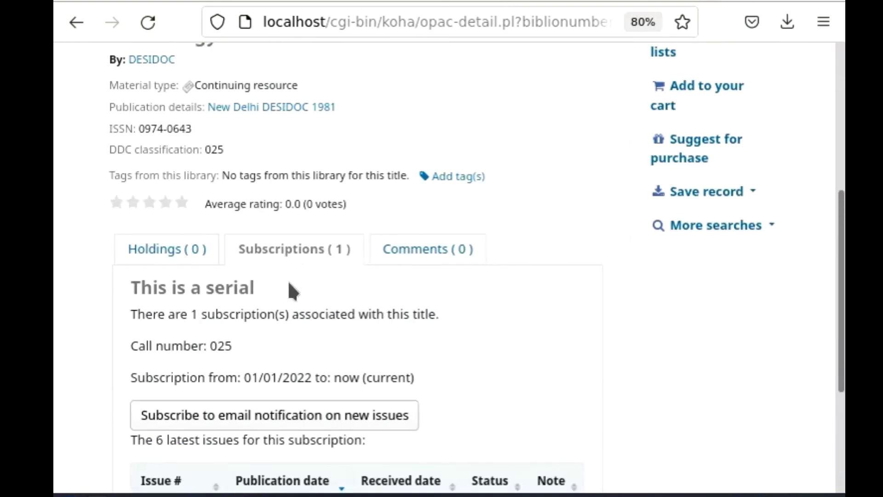
pyautogui.scroll(-2, 289, 282)
pyautogui.scroll(-2, 288, 276)
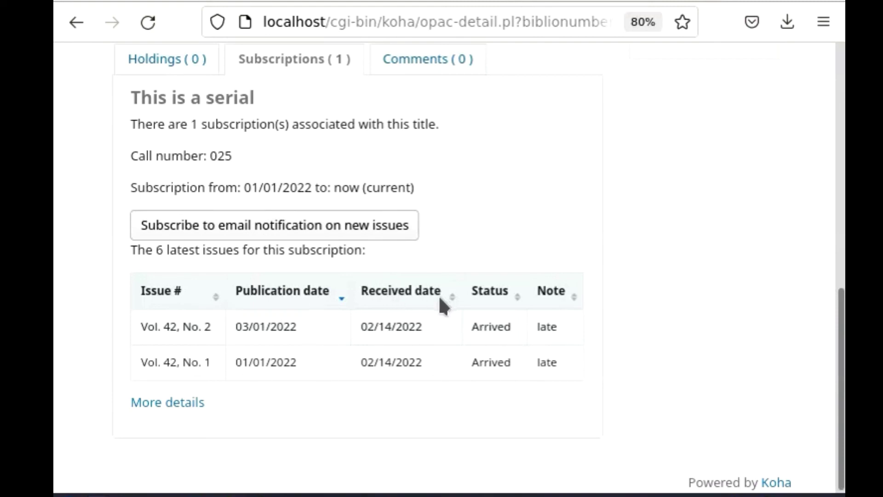
pyautogui.scroll(4, 437, 294)
pyautogui.scroll(4, 440, 296)
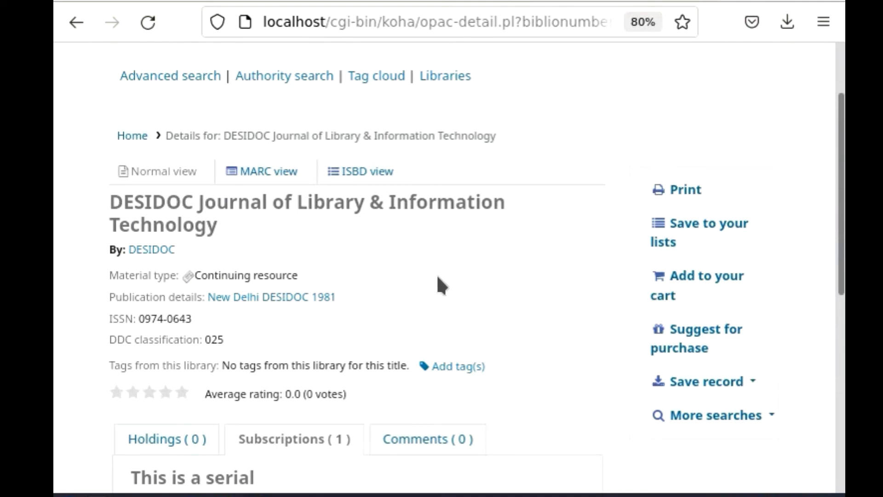
pyautogui.scroll(2, 439, 278)
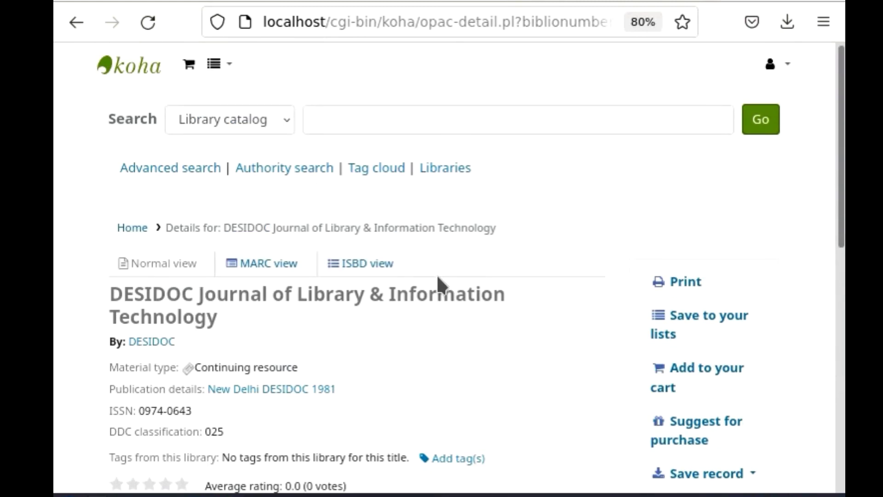
pyautogui.scroll(-4, 438, 277)
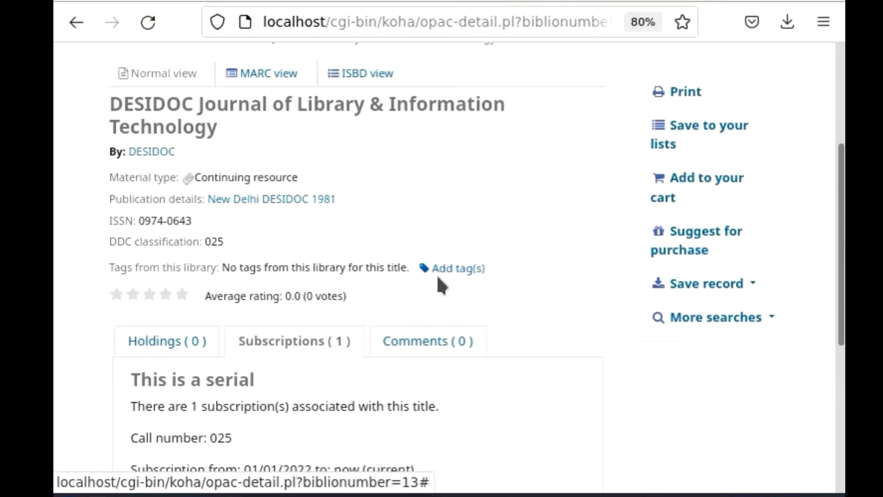
pyautogui.scroll(-5, 438, 278)
pyautogui.scroll(7, 437, 276)
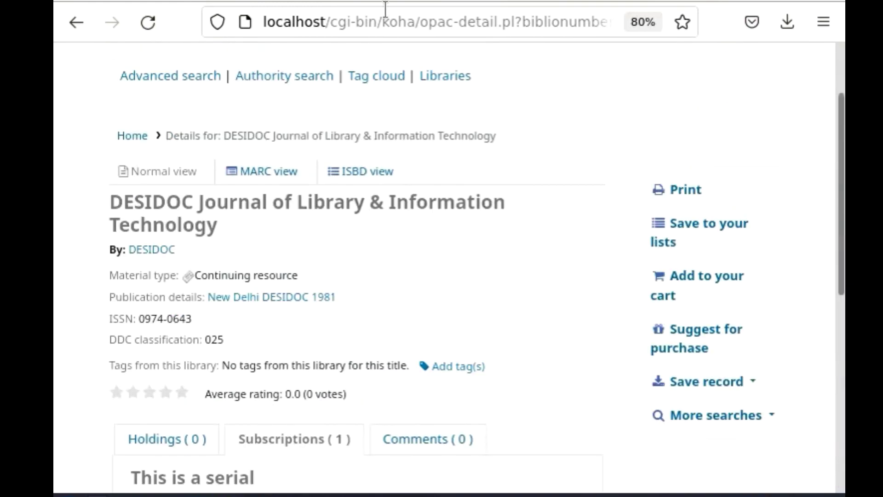
# Step: Return to the Koha staff interface and review the 2022 issues' dates, statuses and notes in the journal's serial collection
pyautogui.click(202, 1)
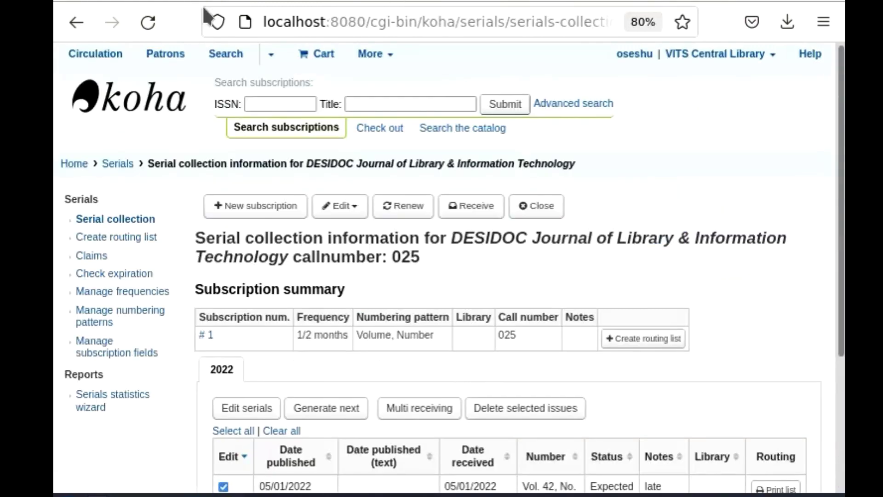
pyautogui.scroll(-2, 575, 145)
pyautogui.scroll(-2, 592, 186)
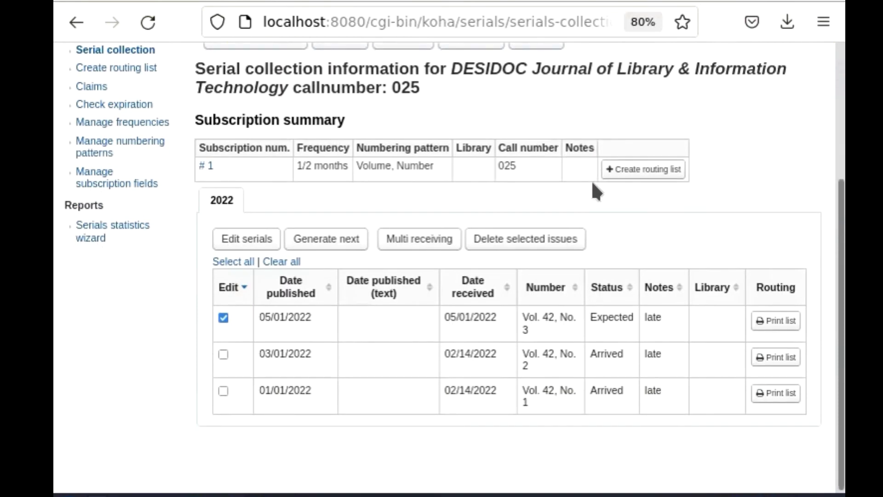
pyautogui.scroll(4, 573, 177)
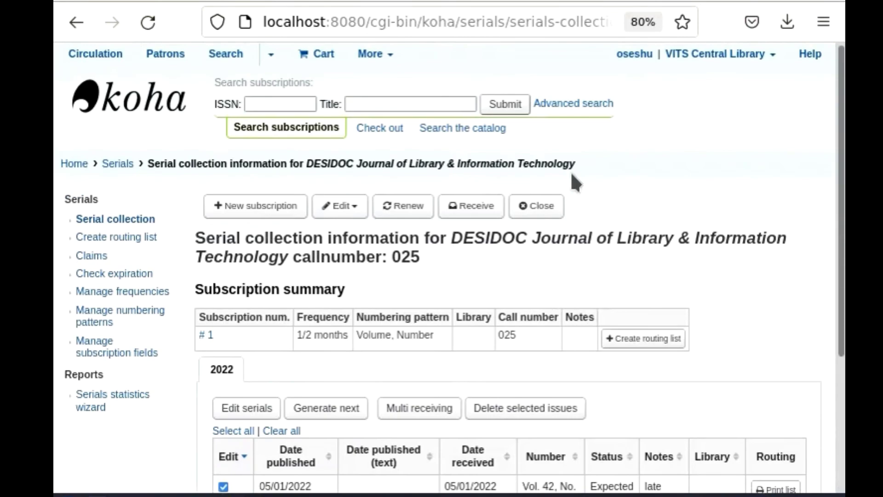